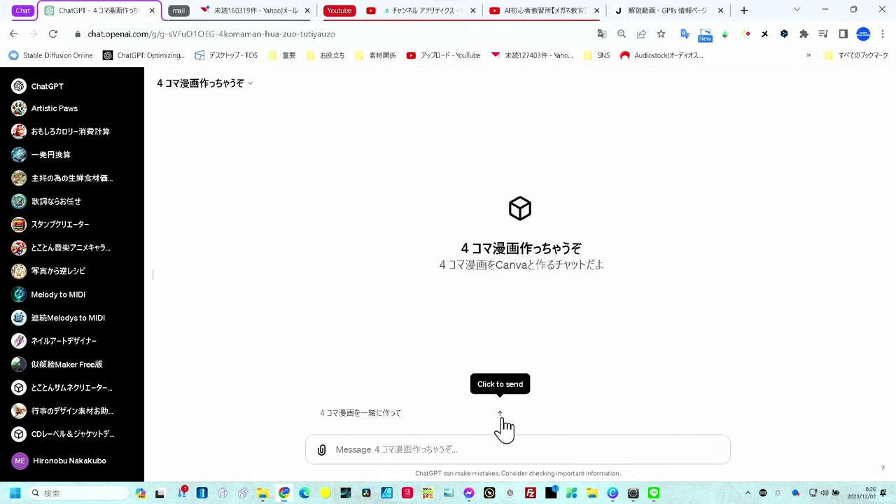
# Send the 4コマ漫画を一緒に作って starter request to the GPT.
pyautogui.click(503, 417)
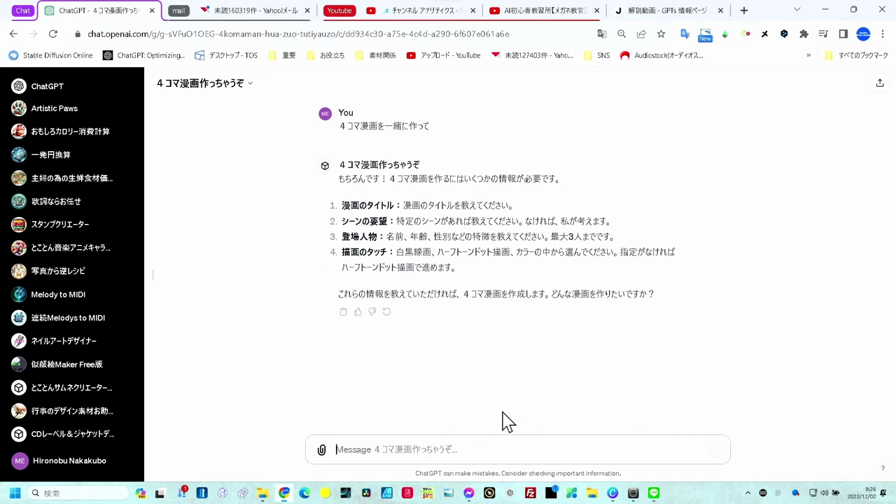
# Draft the reply: title うどん屋での失敗, character ツヨシ, 唐辛子を入れすぎちゃった, カラー style.
pyautogui.write('うどん屋での失敗')
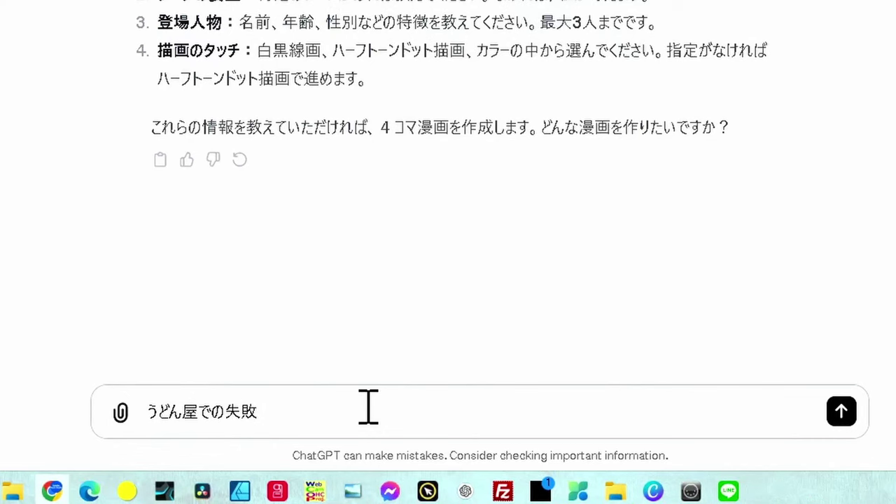
pyautogui.write('\u3000つ')
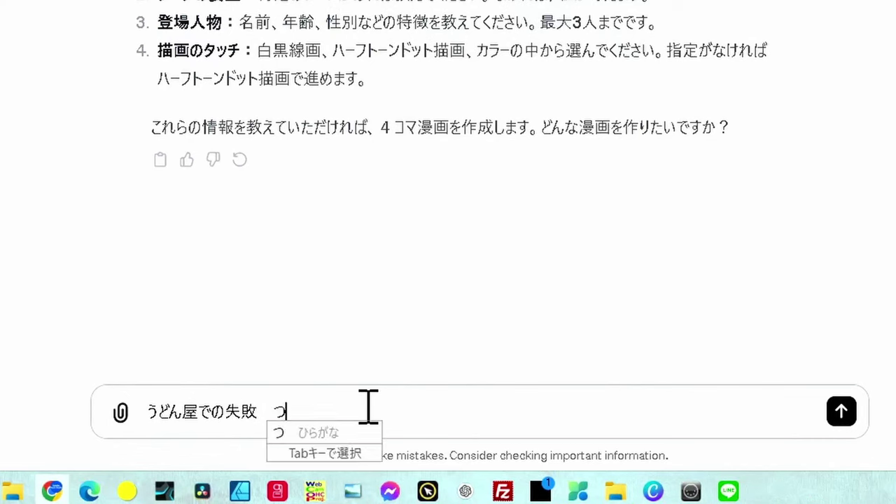
pyautogui.write('yoshi')
pyautogui.press('space')
pyautogui.press('Return')
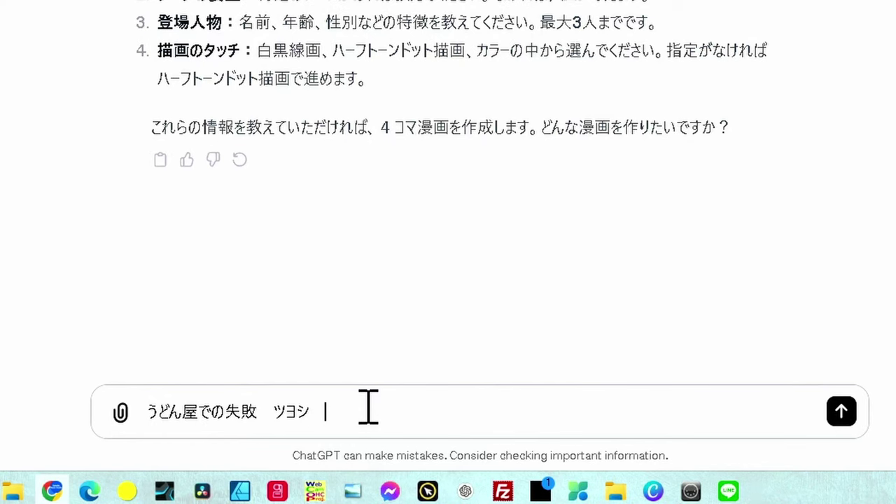
pyautogui.write('唐辛子を入れすぎちゃった')
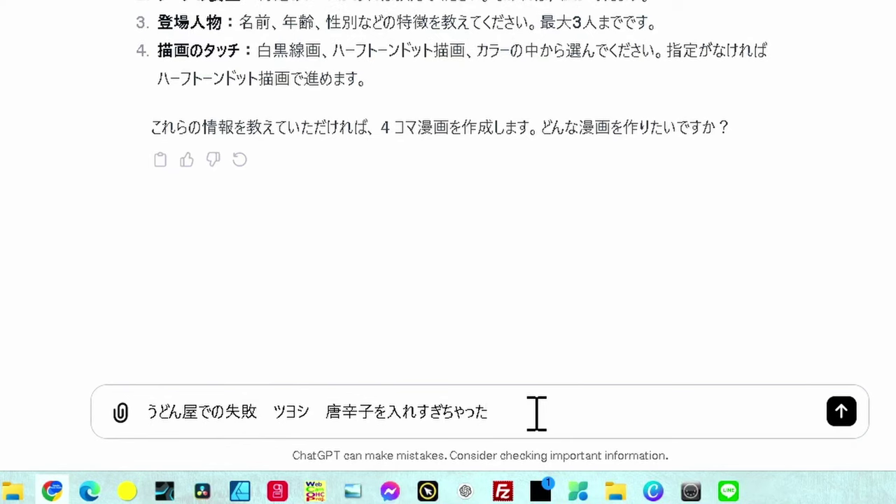
pyautogui.write('からー')
pyautogui.press('space')
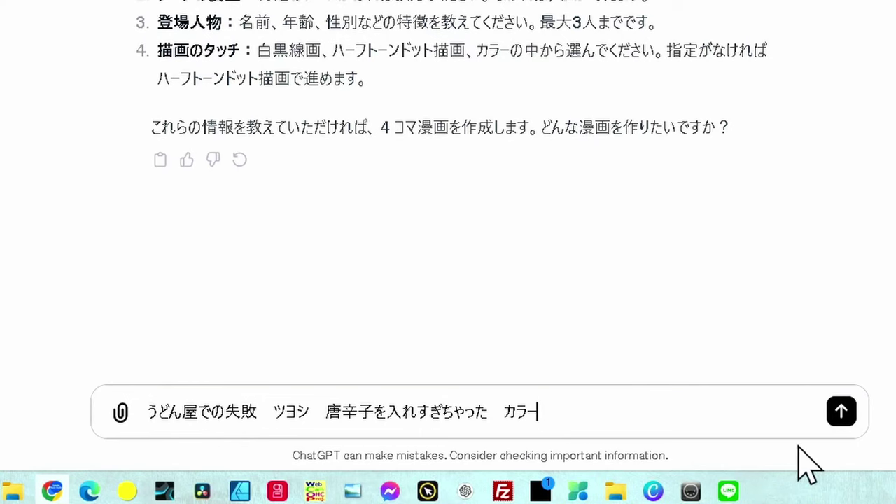
# Send the story details and receive the four-scene 4コマ漫画案 with dialogue.
pyautogui.click(839, 413)
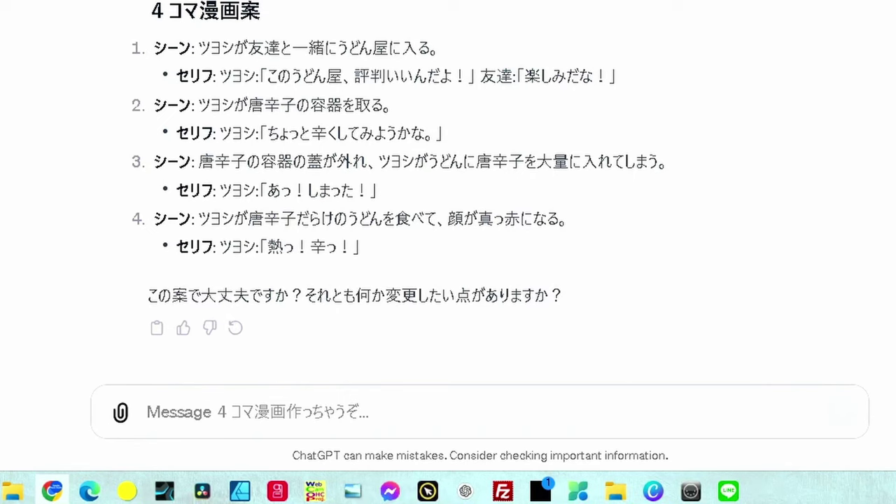
pyautogui.click(368, 413)
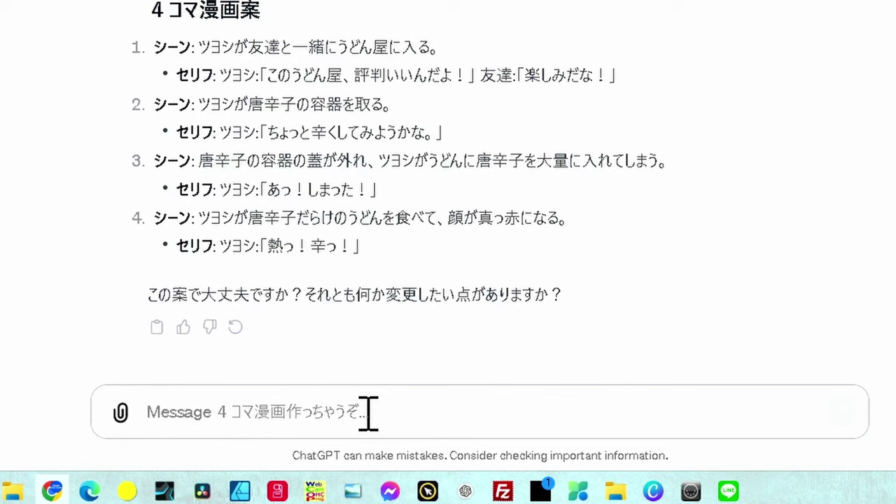
# Send 'ストーリーはOK' with a request that scene 4 show him leaping up.
pyautogui.write('4のシーンでは飛び上がるぐらいの漫画を書いてね\u3000ストーリーはOK')
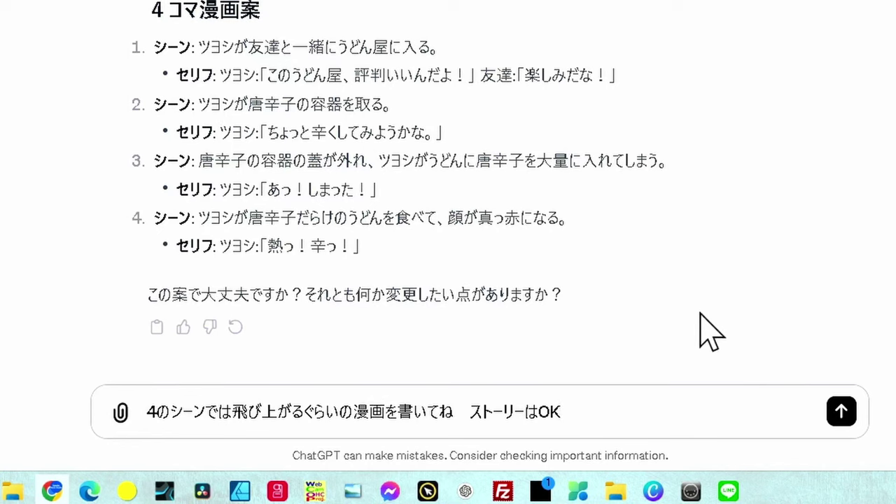
pyautogui.click(842, 415)
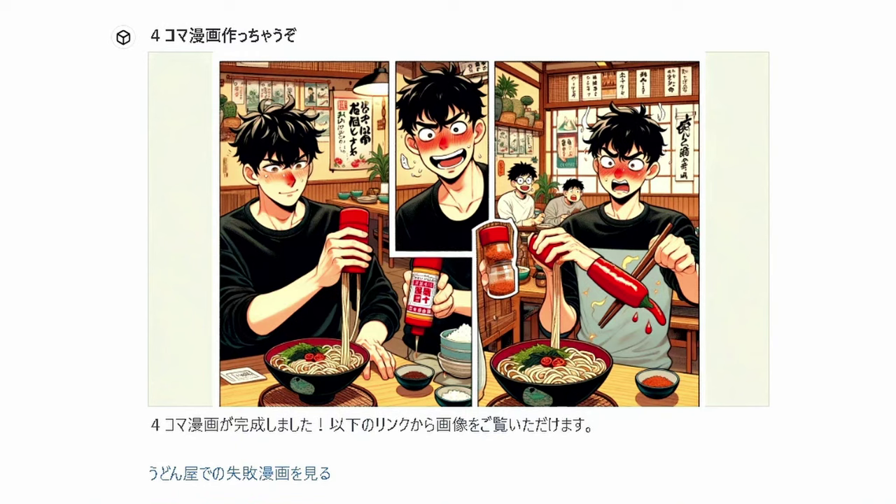
# Scroll down the chat to review the four individually generated panel images.
pyautogui.scroll(-3, 448, 253)
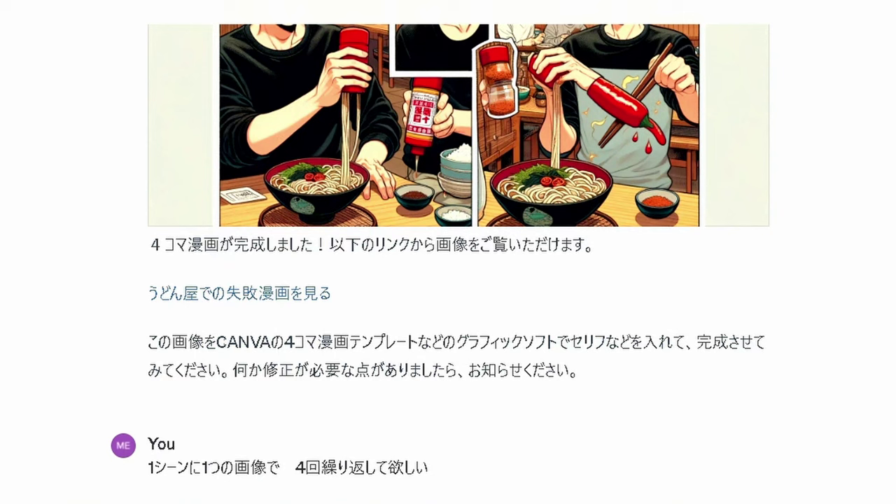
pyautogui.scroll(-5, 448, 252)
pyautogui.scroll(-1, 448, 281)
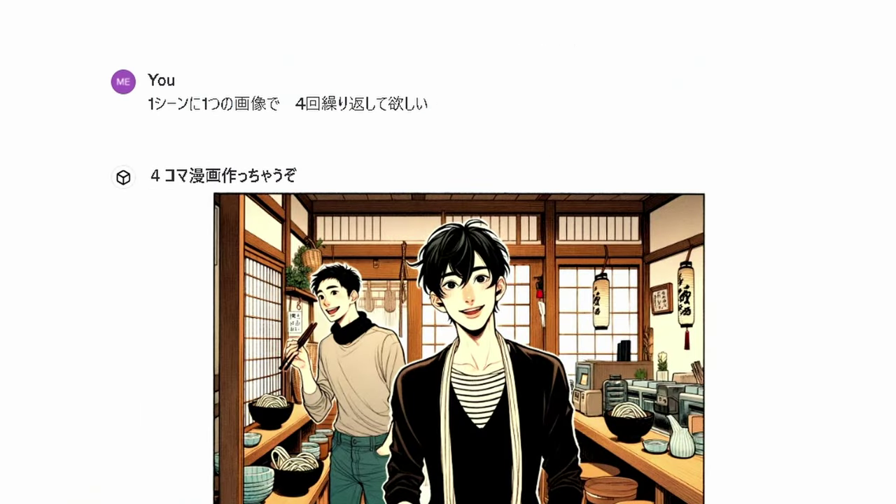
pyautogui.scroll(-5, 448, 252)
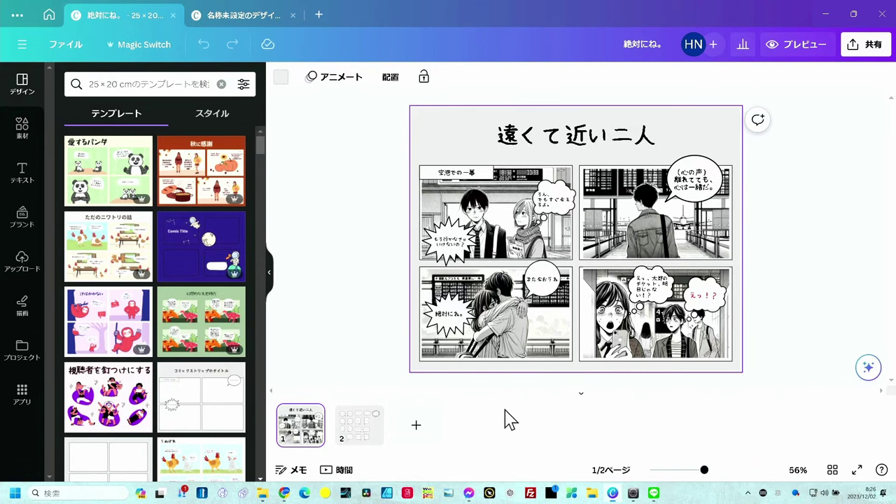
# Copy the top-left round speech bubble from page 2 and paste it beside page 1's title.
pyautogui.click(351, 436)
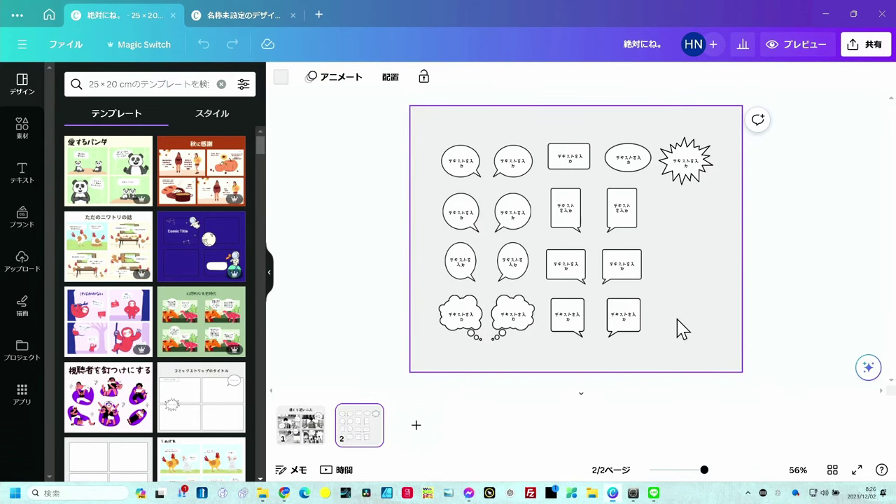
pyautogui.click(461, 174)
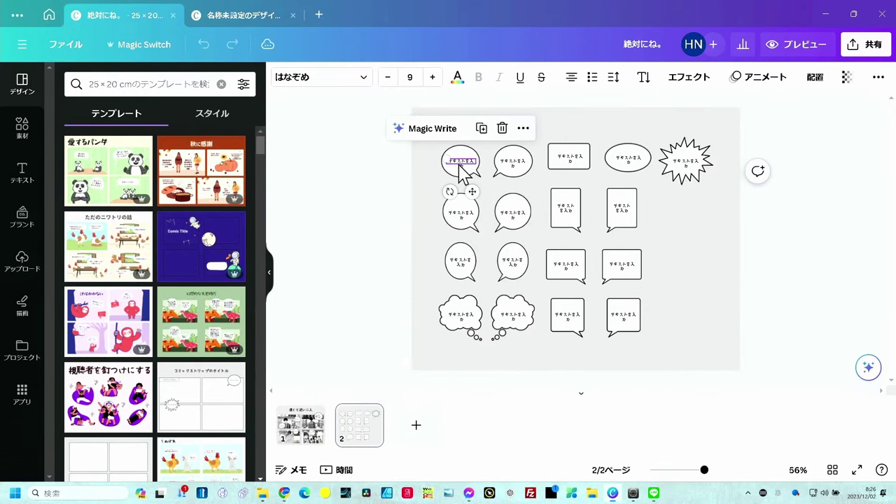
pyautogui.click(462, 164)
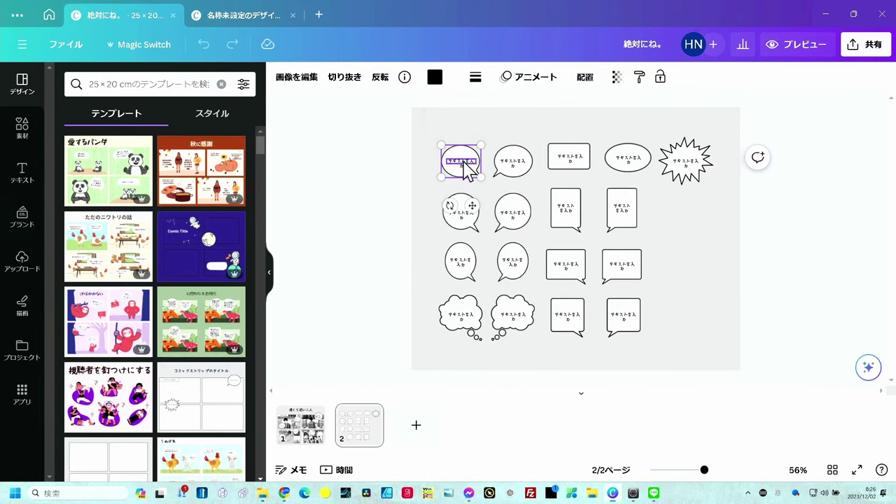
pyautogui.click(465, 166)
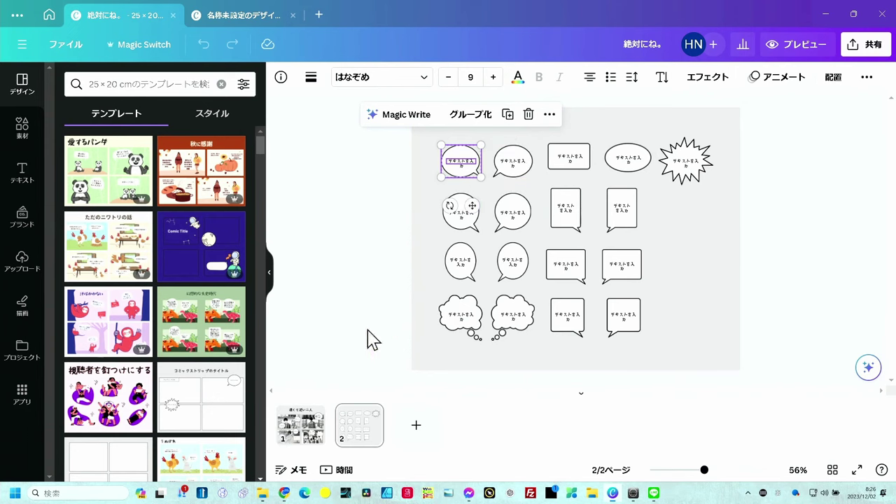
pyautogui.click(294, 420)
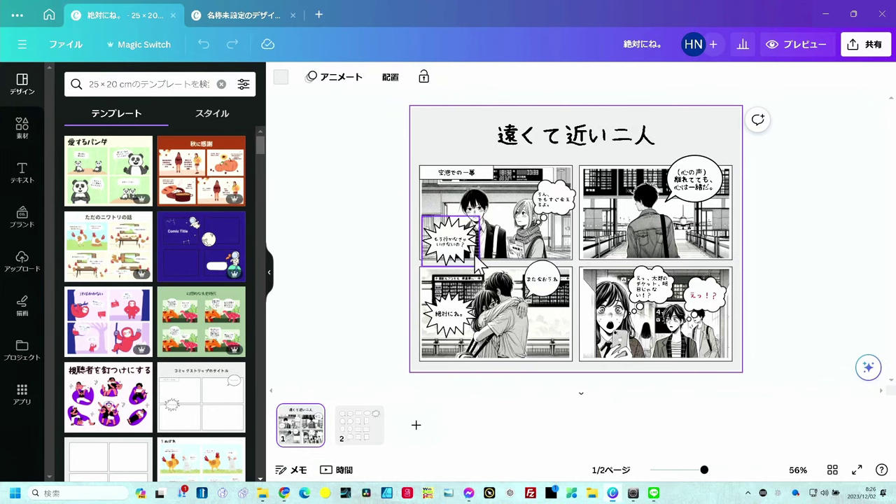
pyautogui.hotkey('ctrl', 'v')
pyautogui.moveTo(461, 159); pyautogui.dragTo(467, 142)
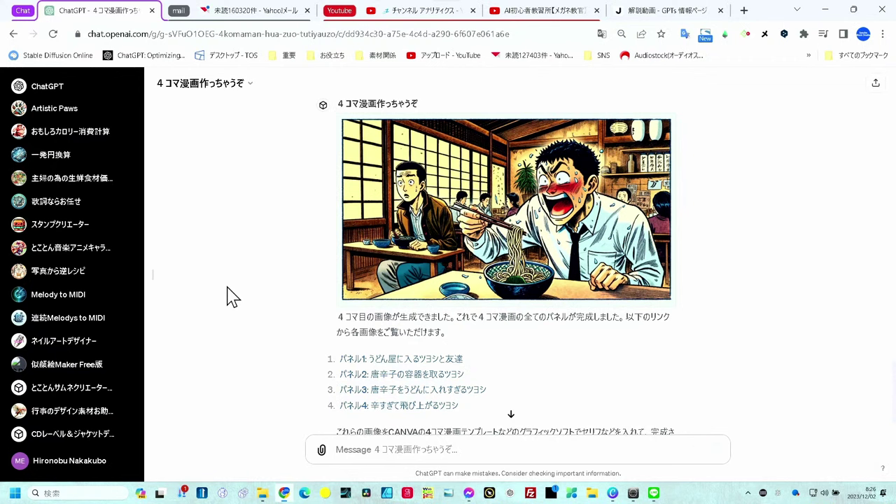
# Copy the ramen-shop and noodle-eating panel images from ChatGPT onto the Canva page.
pyautogui.scroll(10, 328, 321)
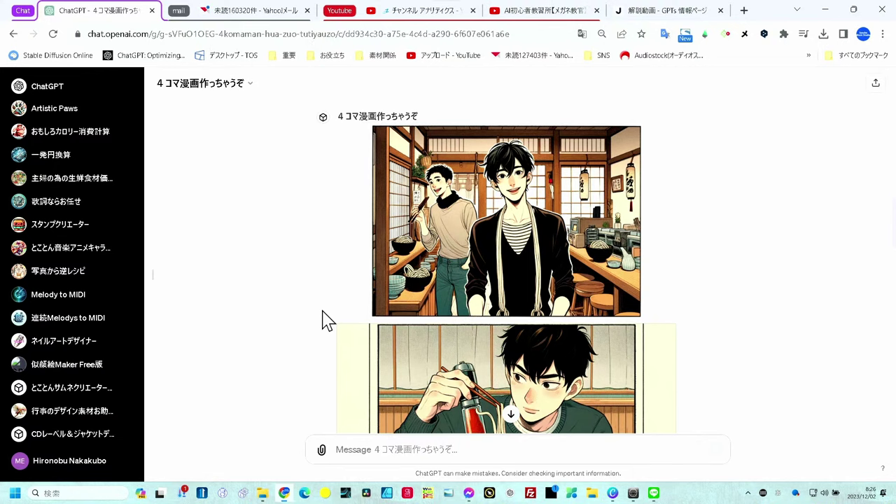
pyautogui.rightClick(442, 159)
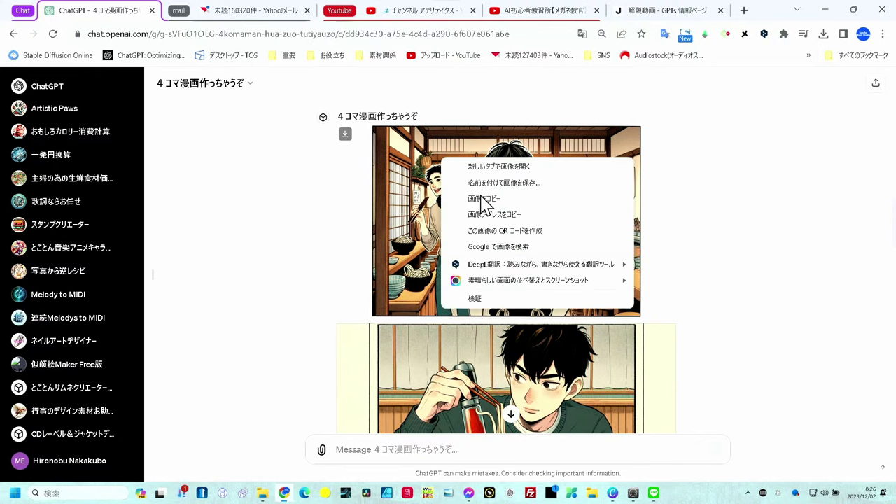
pyautogui.click(482, 200)
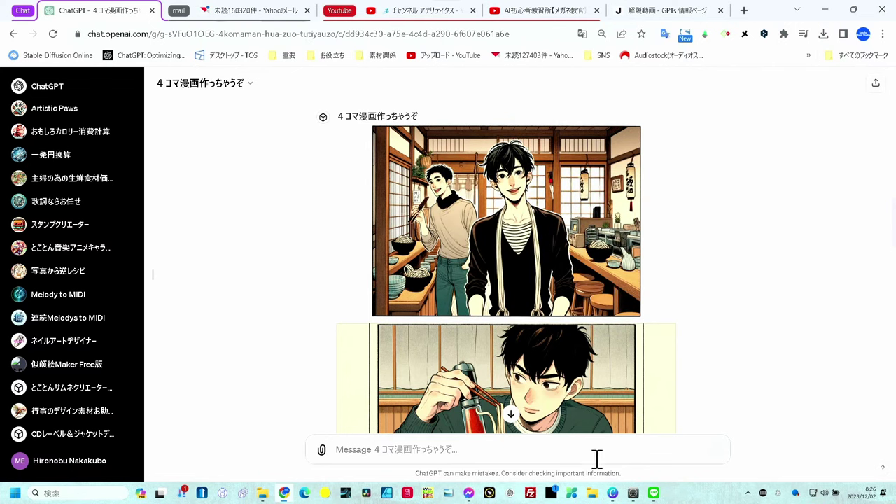
pyautogui.click(613, 493)
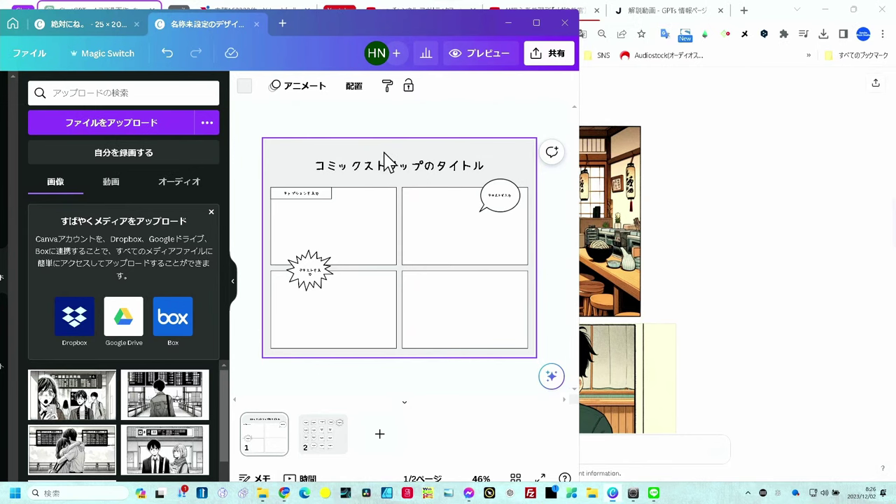
pyautogui.hotkey('ctrl', 'v')
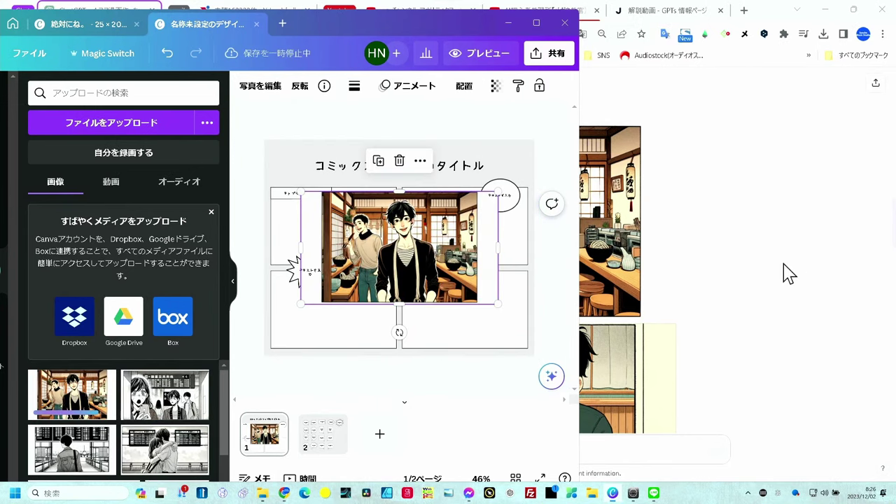
pyautogui.click(757, 283)
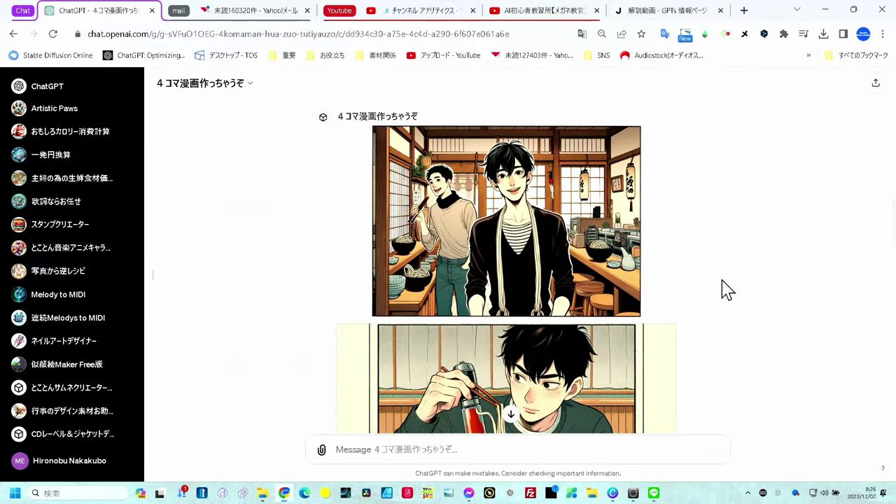
pyautogui.scroll(-1, 700, 294)
pyautogui.scroll(-1, 690, 296)
pyautogui.rightClick(494, 271)
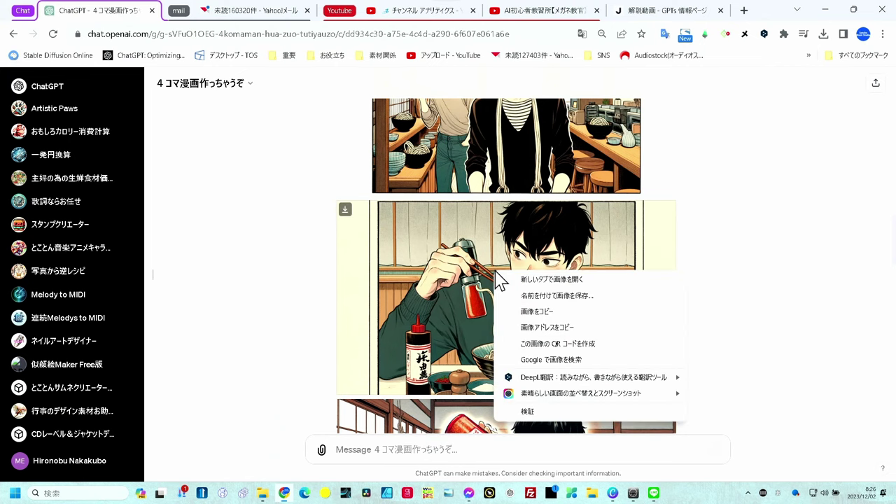
pyautogui.click(530, 313)
pyautogui.hotkey('alt', 'Tab')
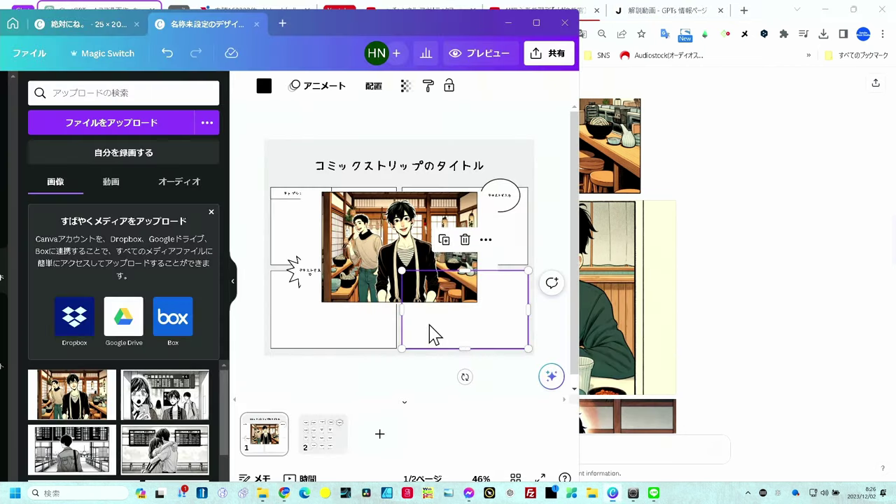
pyautogui.hotkey('ctrl', 'v')
# Copy the red-sauce spill and red-faced panel images onto the Canva page.
pyautogui.click(680, 374)
pyautogui.rightClick(560, 293)
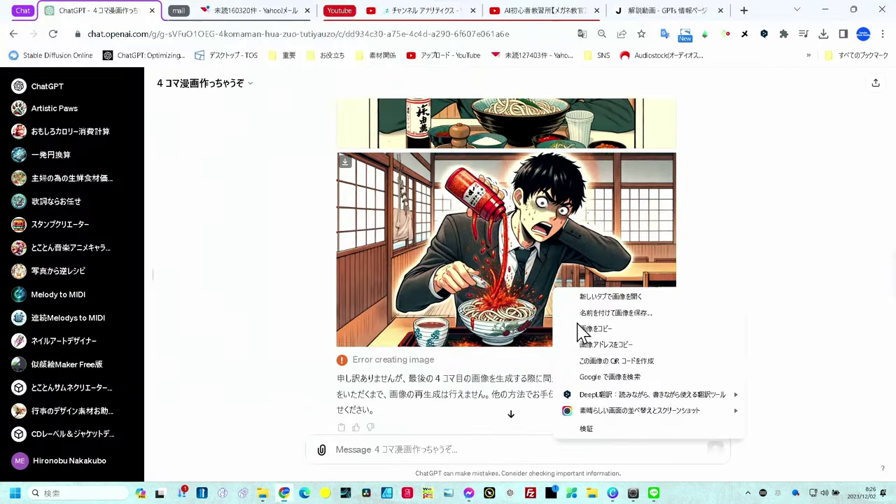
pyautogui.click(582, 331)
pyautogui.hotkey('alt', 'Tab')
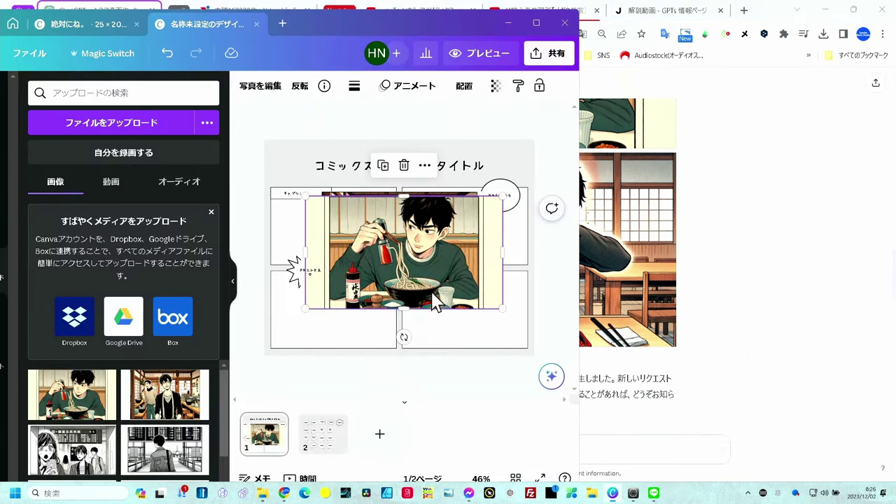
pyautogui.hotkey('ctrl', 'v')
pyautogui.click(610, 350)
pyautogui.rightClick(494, 260)
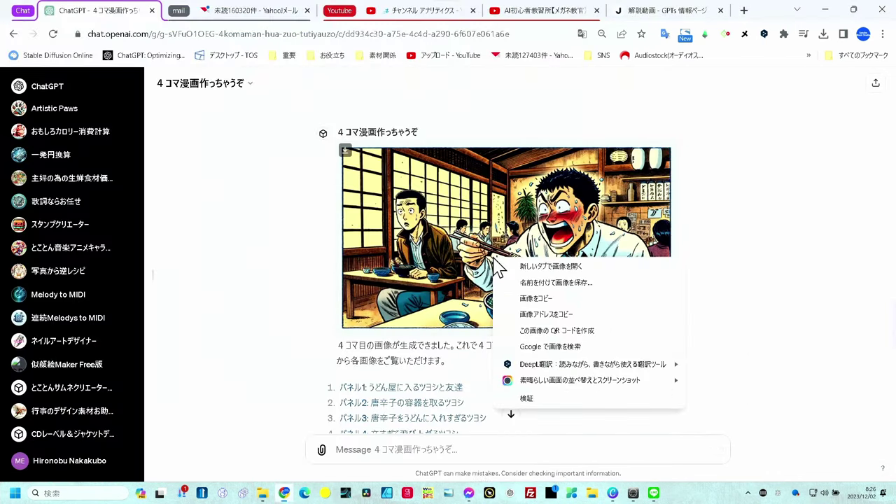
pyautogui.click(536, 299)
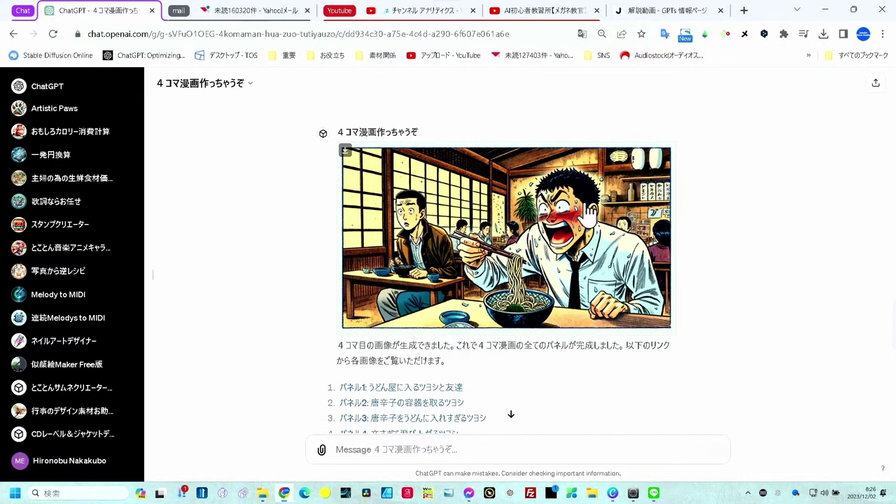
pyautogui.hotkey('alt', 'Tab')
pyautogui.hotkey('ctrl', 'v')
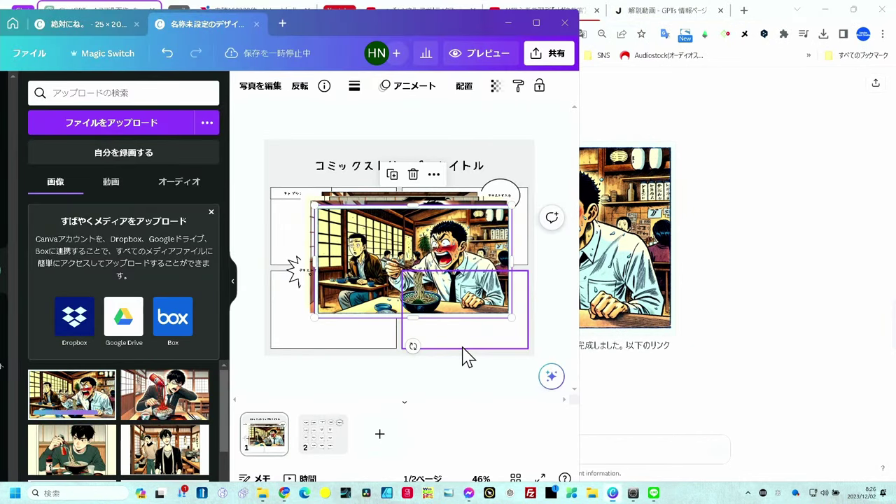
pyautogui.click(707, 281)
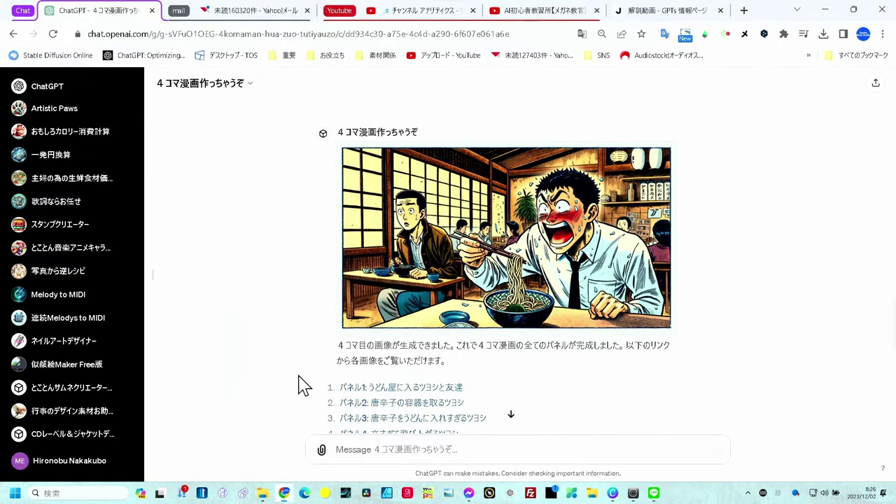
# Copy the four-scene story plan text with its dialogue lines from ChatGPT.
pyautogui.scroll(3, 308, 384)
pyautogui.scroll(5, 314, 386)
pyautogui.scroll(5, 312, 385)
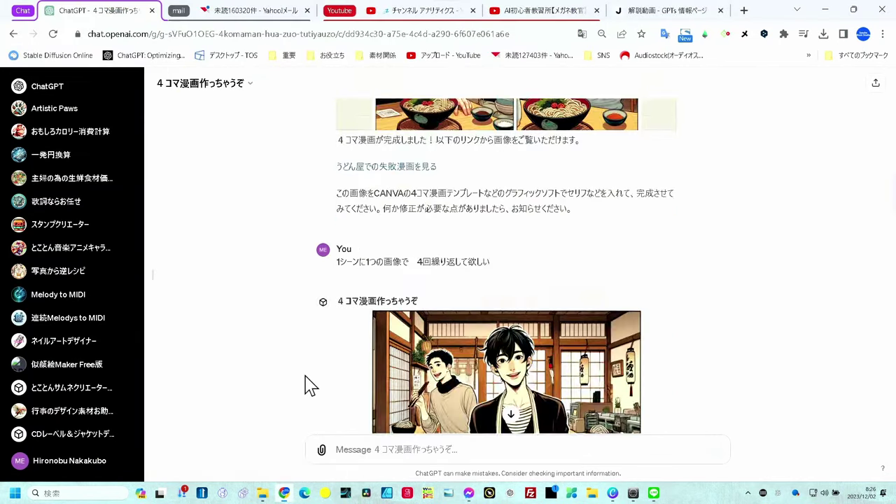
pyautogui.scroll(5, 311, 385)
pyautogui.scroll(5, 308, 386)
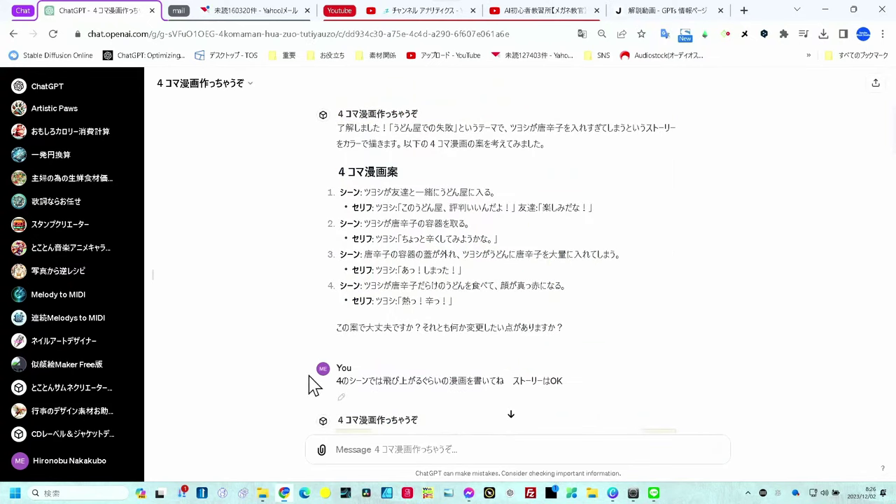
pyautogui.moveTo(468, 321)
pyautogui.mouseDown()
pyautogui.moveTo(377, 287)
pyautogui.moveTo(448, 208)
pyautogui.mouseUp()
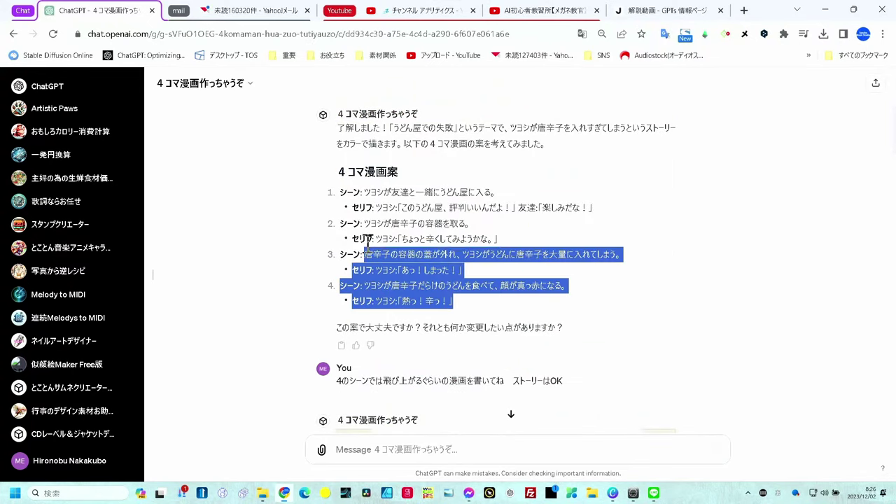
pyautogui.rightClick(447, 208)
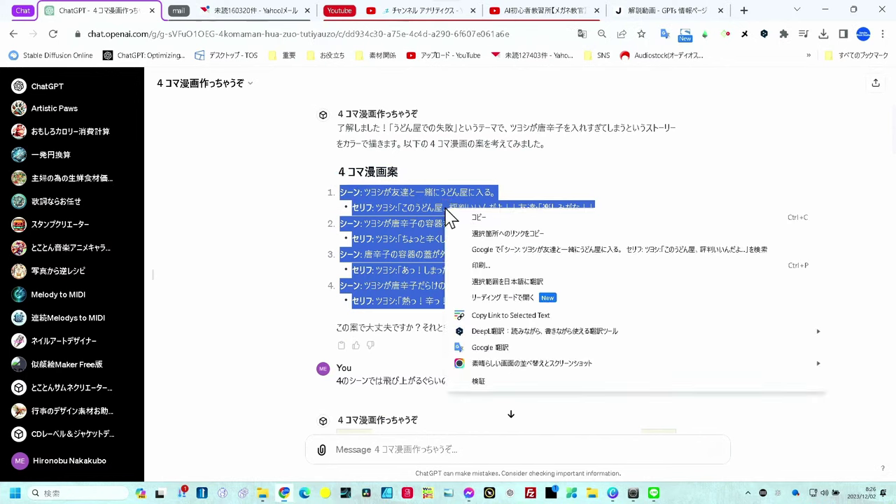
pyautogui.click(474, 217)
pyautogui.moveTo(613, 493)
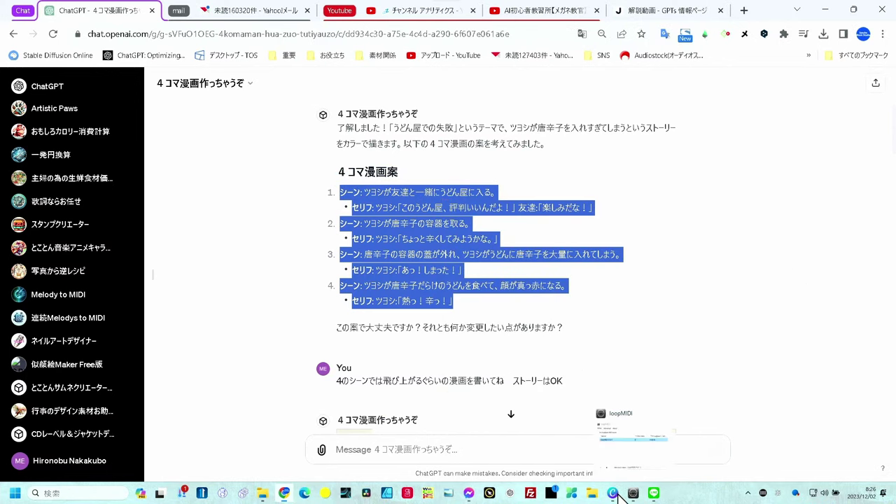
pyautogui.click(633, 493)
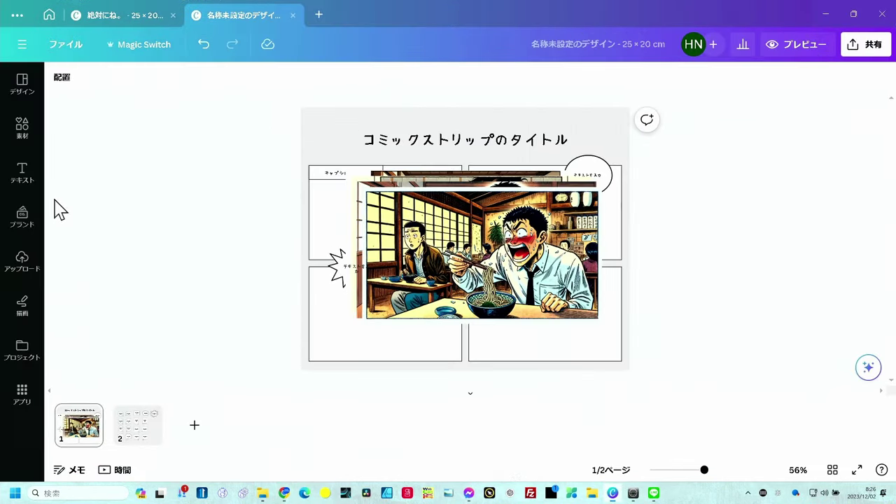
# Paste the copied story plan into a new text box.
pyautogui.click(23, 174)
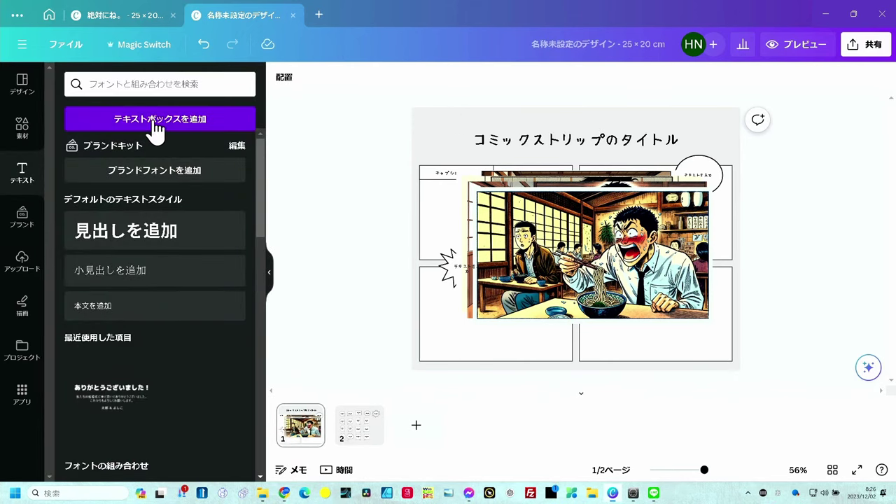
pyautogui.click(154, 129)
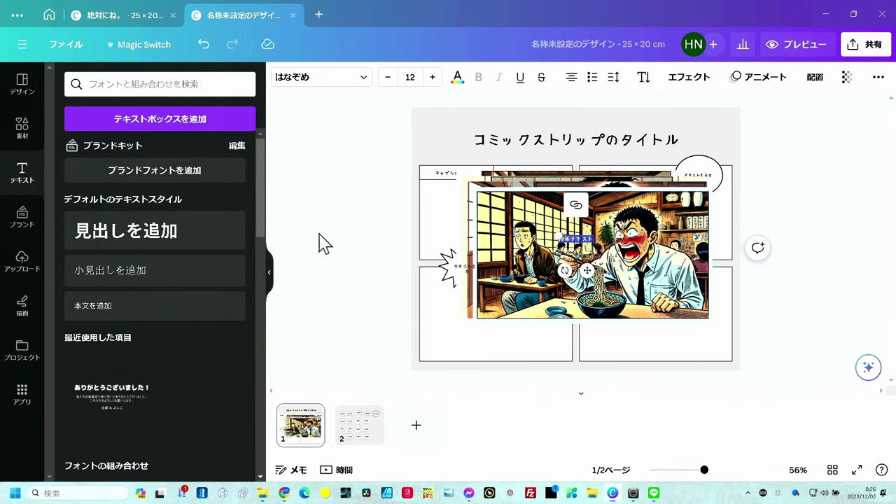
pyautogui.hotkey('ctrl', 'v')
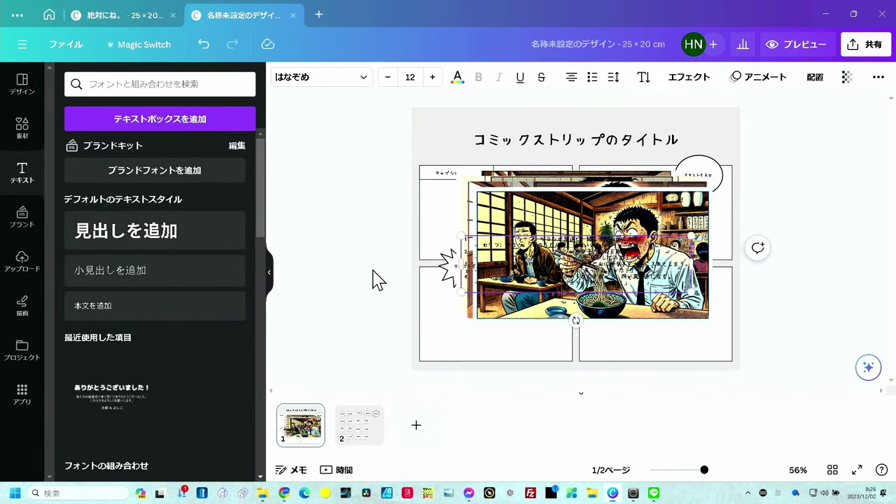
pyautogui.press('Escape')
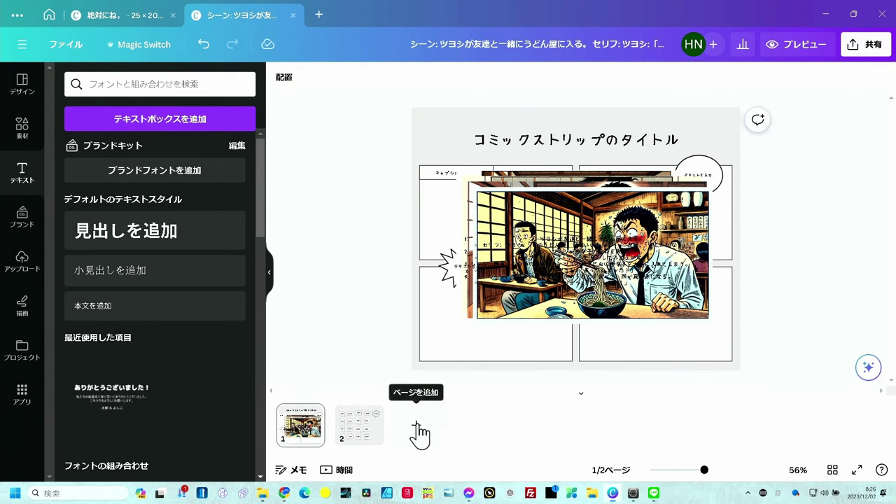
# Add a third page, move the story text onto it, and zoom in to read it.
pyautogui.click(418, 434)
pyautogui.scroll(1, 574, 264)
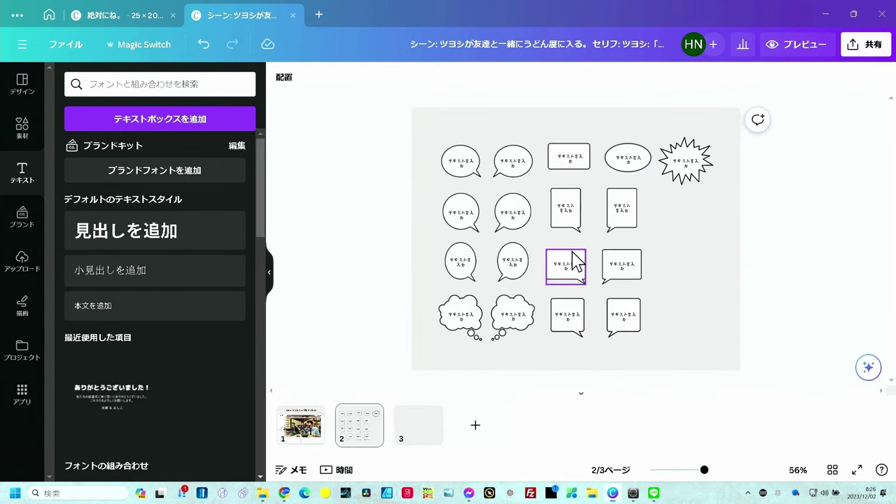
pyautogui.scroll(2, 575, 262)
pyautogui.moveTo(574, 263); pyautogui.dragTo(521, 317)
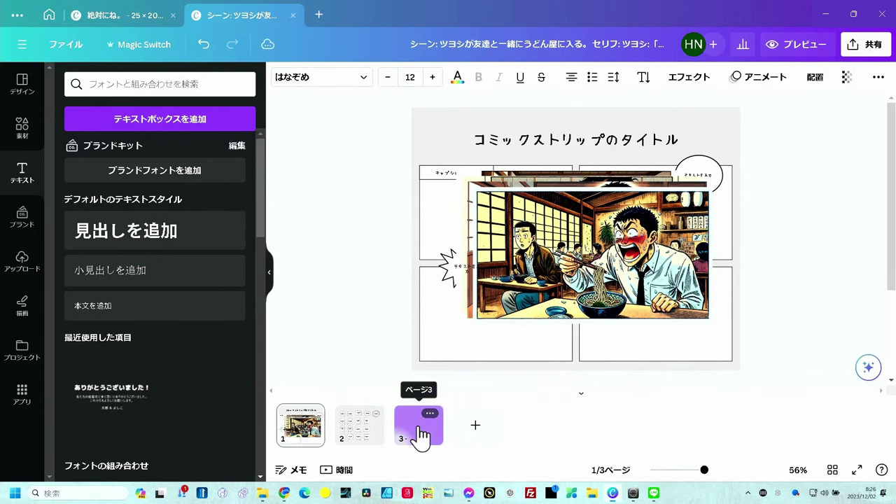
pyautogui.moveTo(520, 317); pyautogui.dragTo(420, 434)
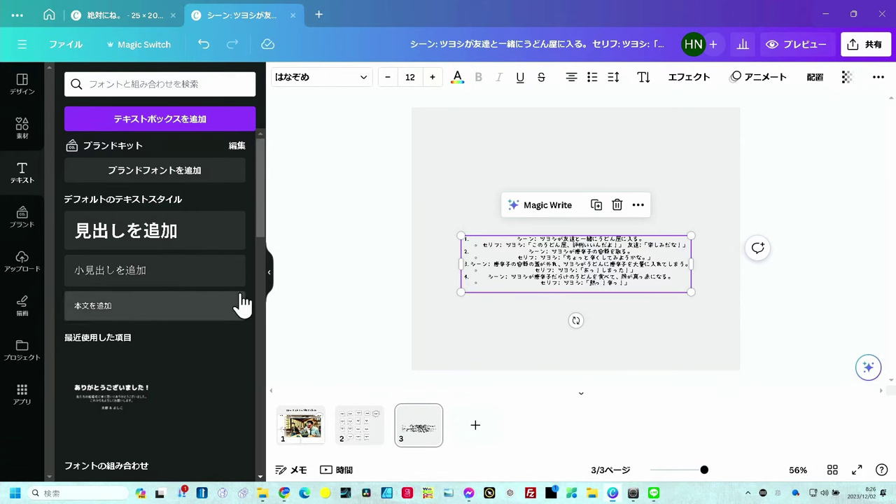
pyautogui.scroll(5, 575, 290)
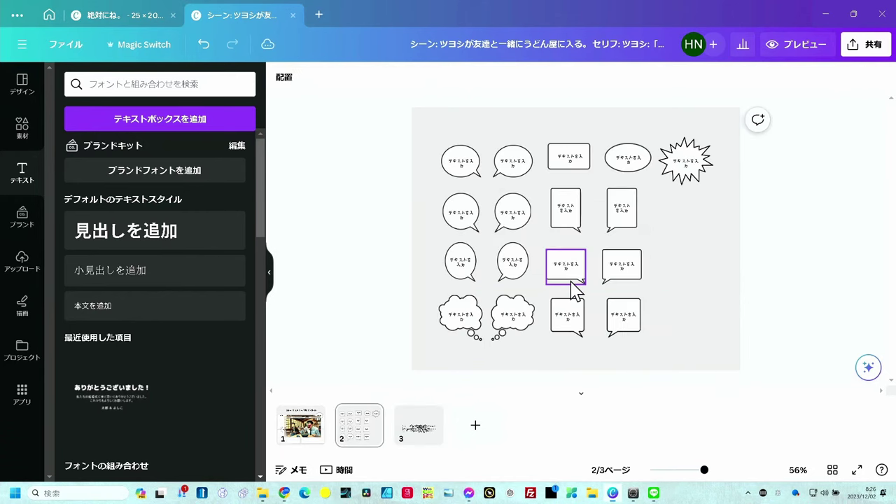
pyautogui.click(419, 428)
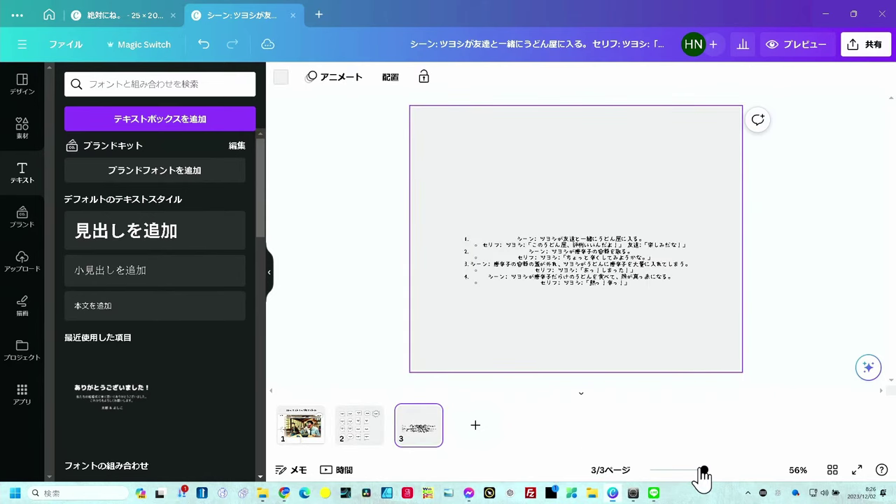
pyautogui.moveTo(704, 470); pyautogui.dragTo(731, 470)
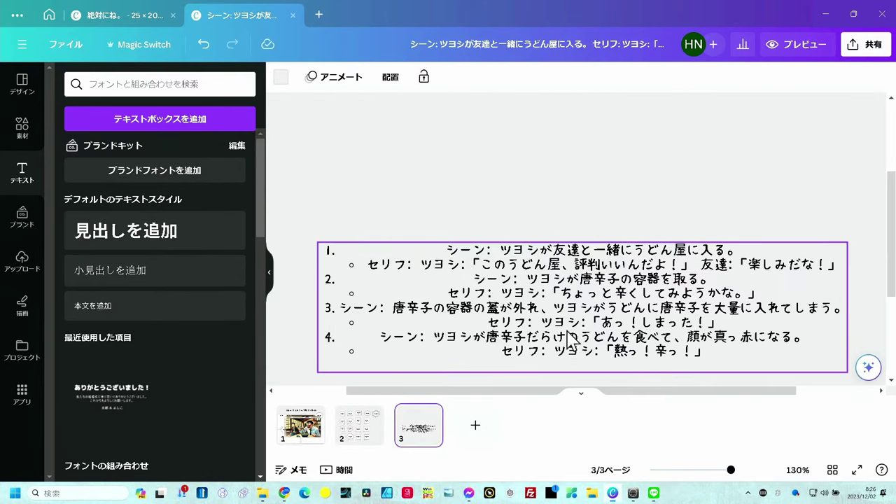
# Put このうどん屋、評判いいんだよ！ and 楽しみだな！ into separate text boxes at the page top.
pyautogui.click(481, 266)
pyautogui.moveTo(482, 264); pyautogui.dragTo(680, 265)
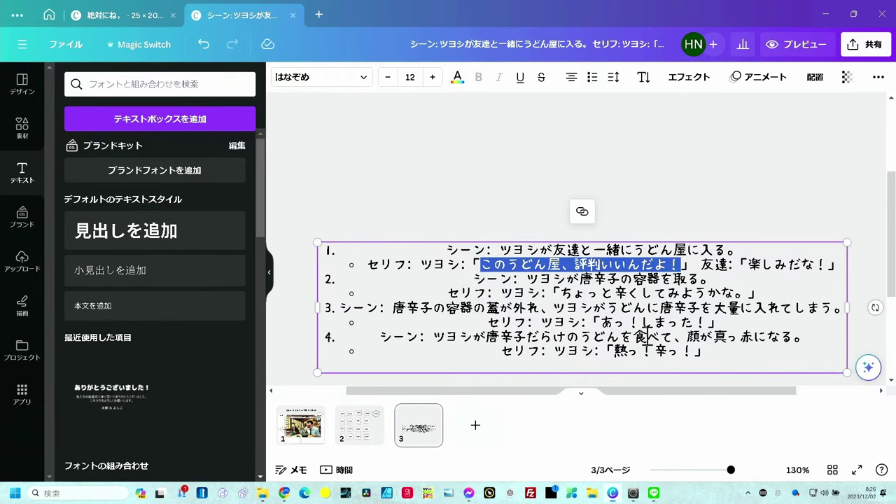
pyautogui.click(221, 130)
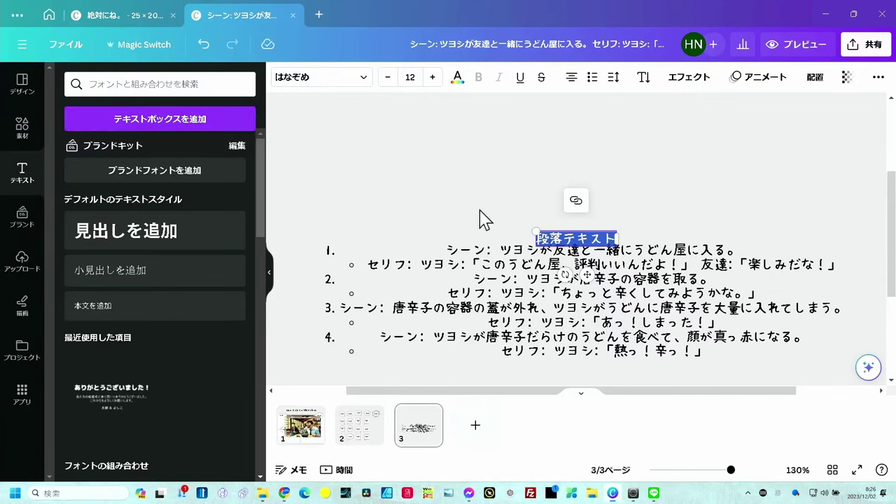
pyautogui.hotkey('ctrl', 'v')
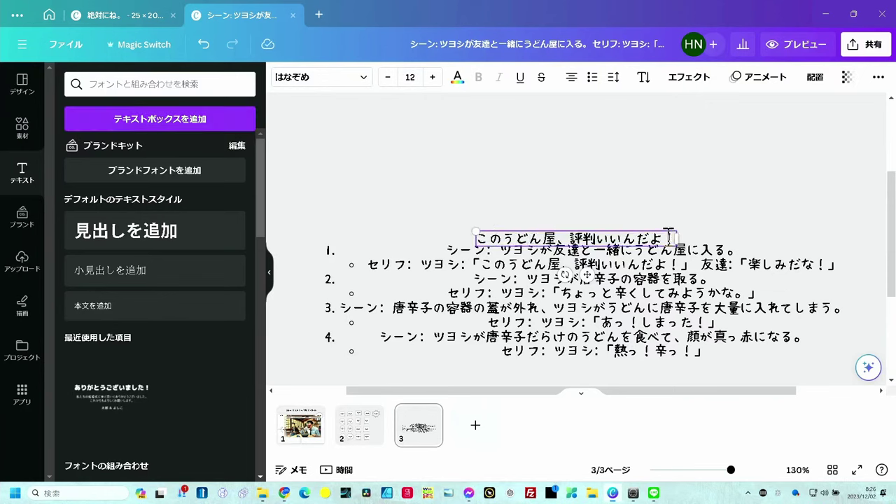
pyautogui.moveTo(664, 235); pyautogui.dragTo(534, 133)
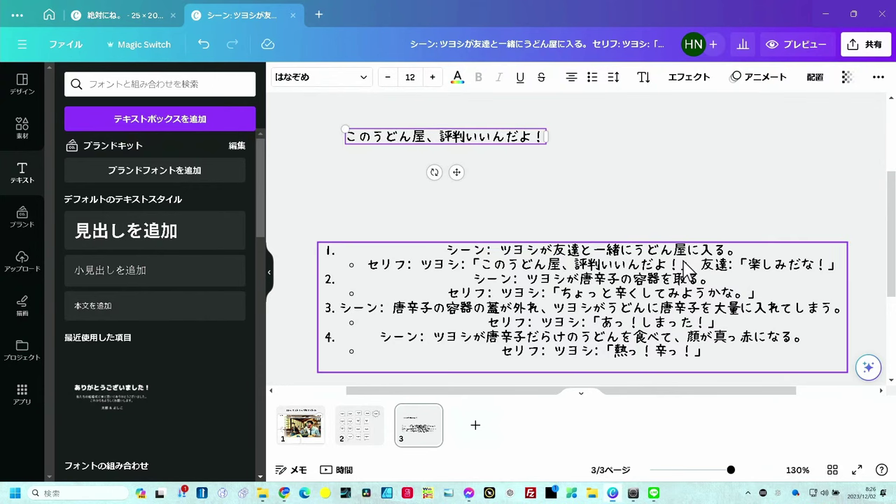
pyautogui.click(764, 270)
pyautogui.moveTo(748, 265); pyautogui.dragTo(831, 266)
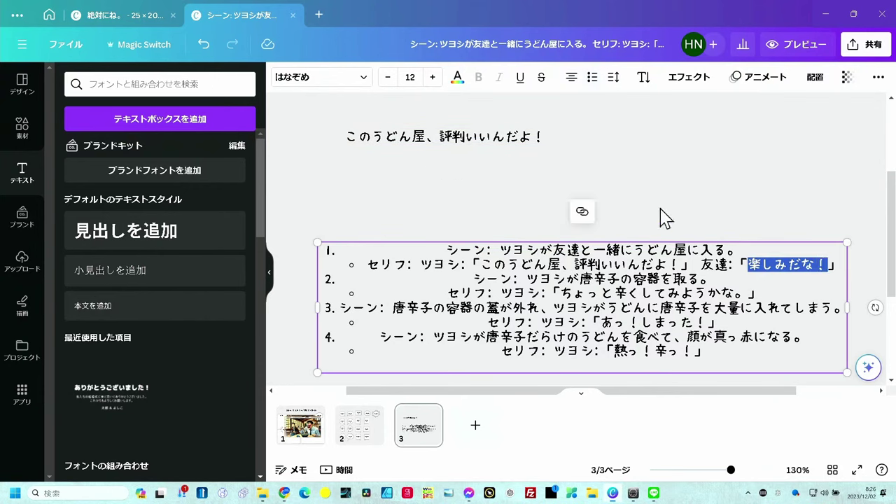
pyautogui.click(194, 132)
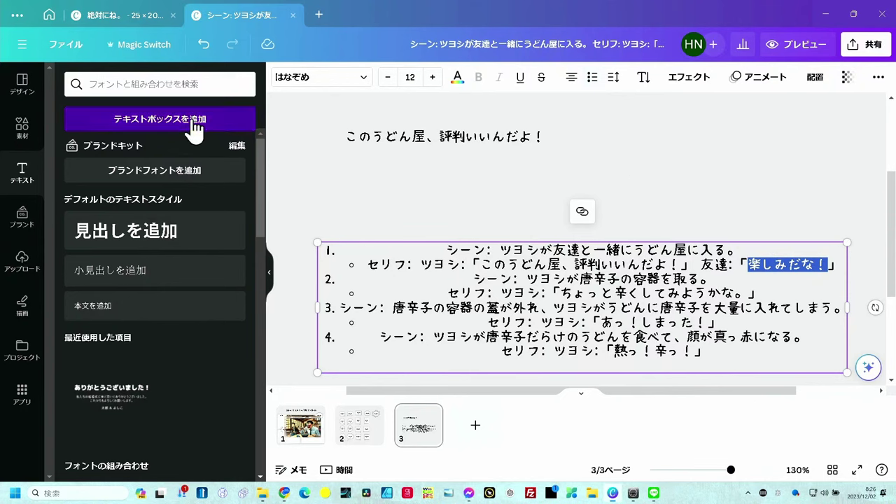
pyautogui.hotkey('ctrl', 'v')
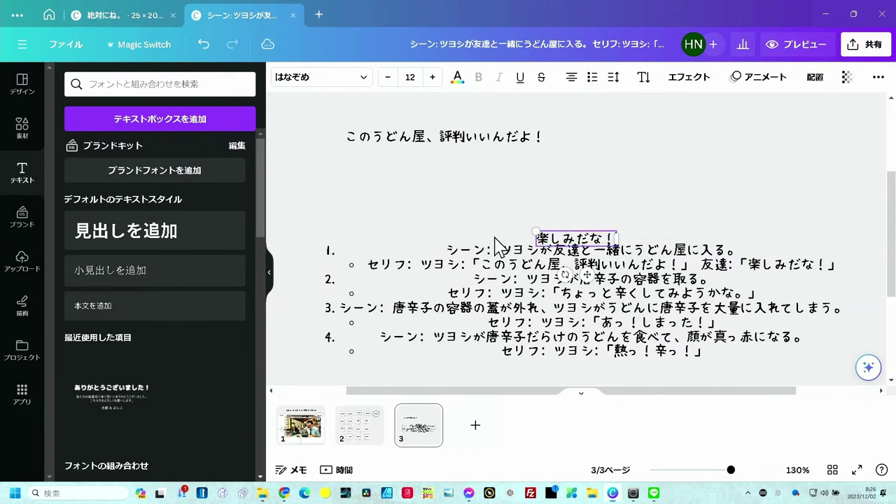
pyautogui.moveTo(575, 240); pyautogui.dragTo(606, 137)
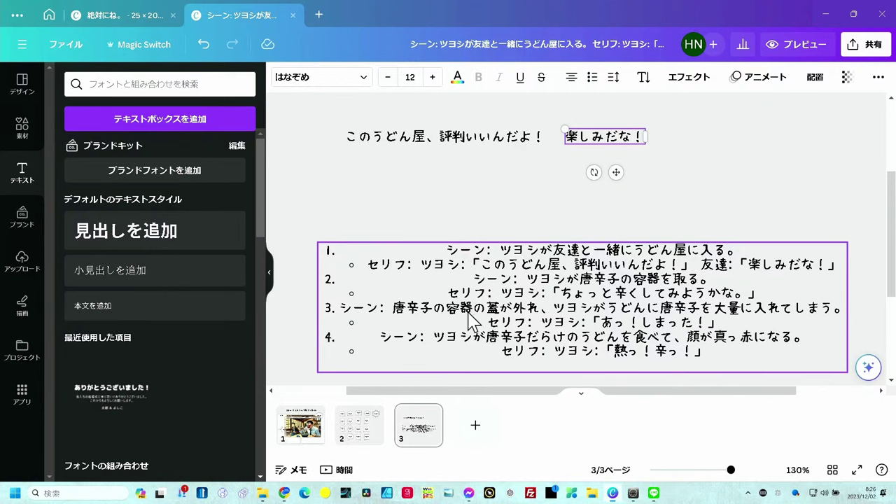
# Give ちょっと辛くしてみようかな。 its own text box, select あっ！しまった！, and return to page 1.
pyautogui.click(569, 297)
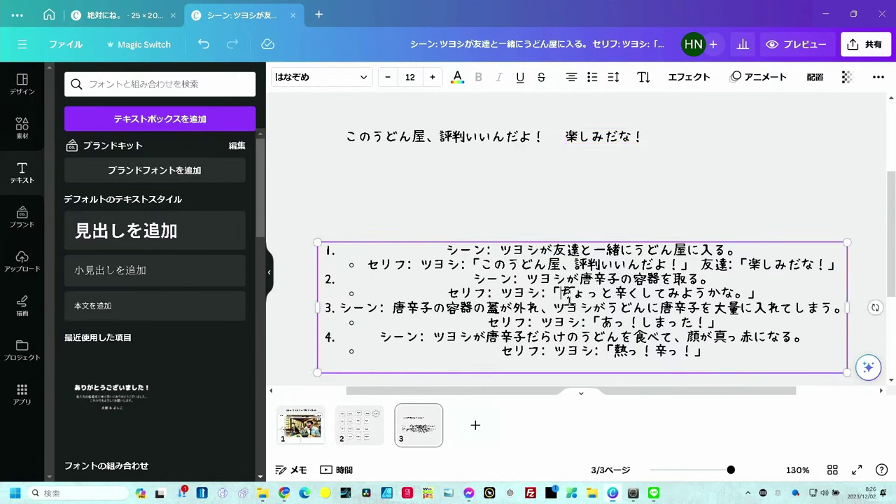
pyautogui.moveTo(562, 294); pyautogui.dragTo(748, 293)
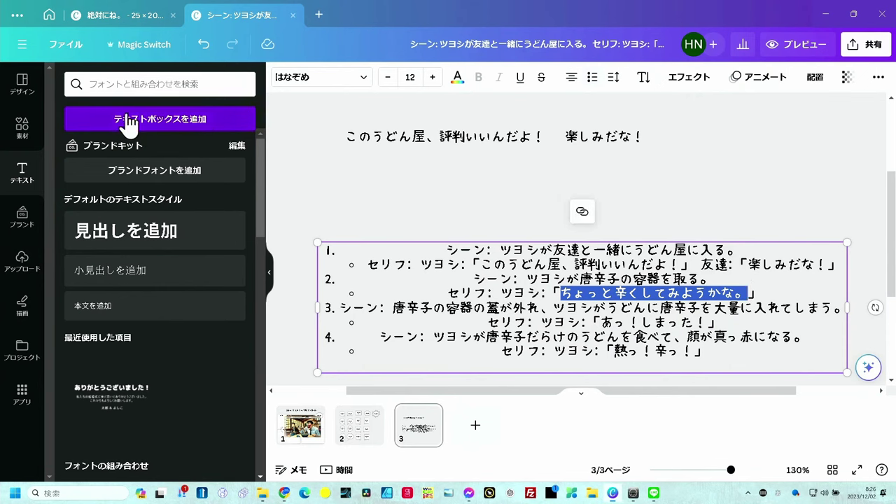
pyautogui.click(151, 119)
pyautogui.hotkey('ctrl', 'v')
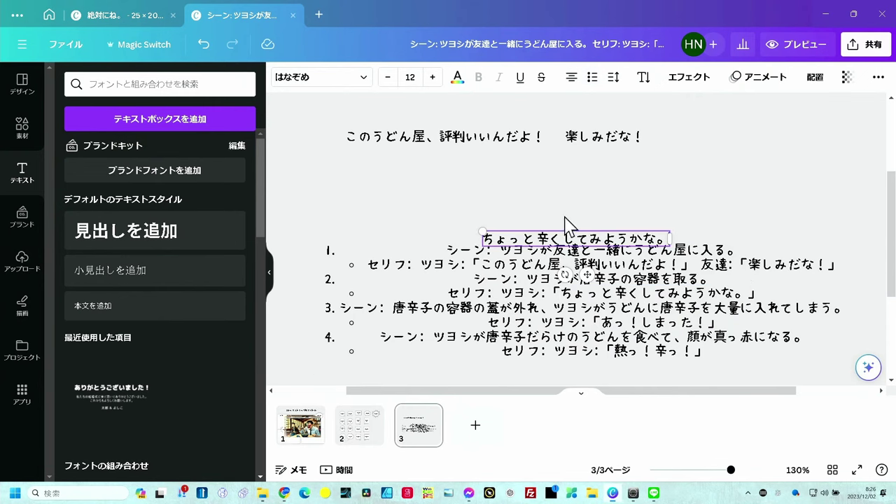
pyautogui.moveTo(592, 252); pyautogui.dragTo(706, 173)
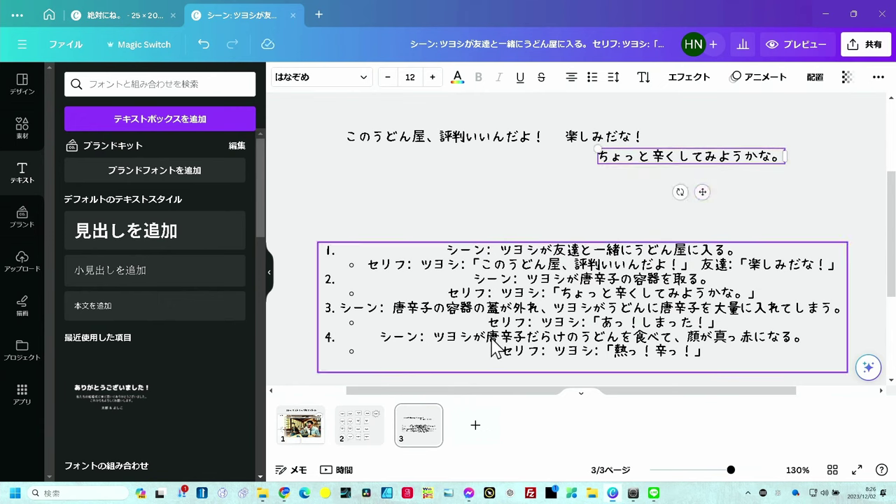
pyautogui.click(630, 335)
pyautogui.moveTo(601, 322); pyautogui.dragTo(710, 322)
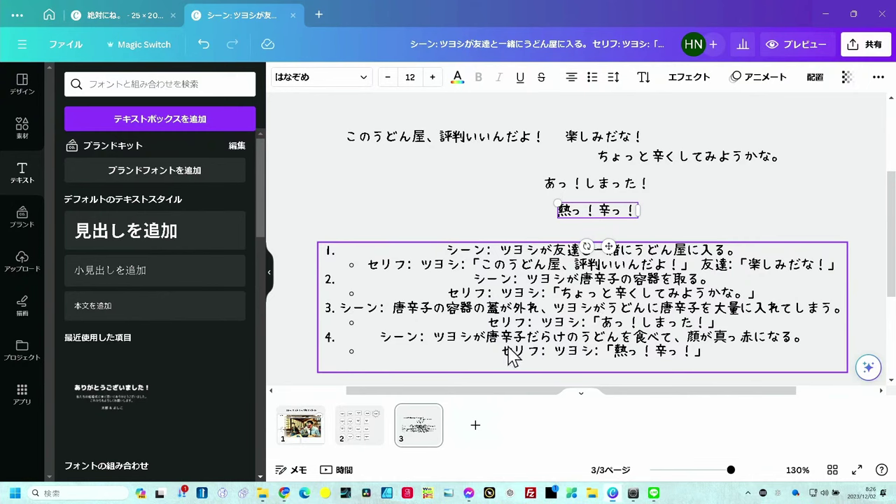
pyautogui.click(303, 425)
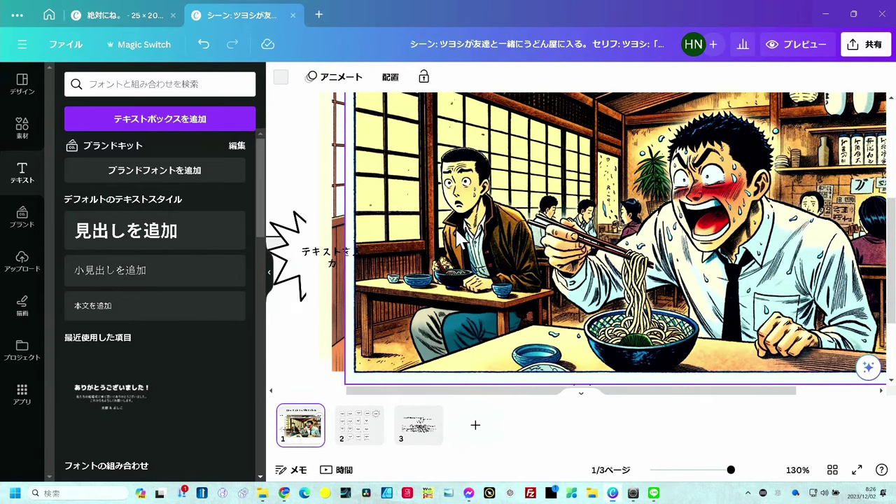
# Shrink the four udon-shop illustrations, placing the red-faced eater lower-right and the arrival top-left.
pyautogui.click(457, 235)
pyautogui.scroll(-2, 459, 238)
pyautogui.moveTo(731, 470); pyautogui.dragTo(696, 476)
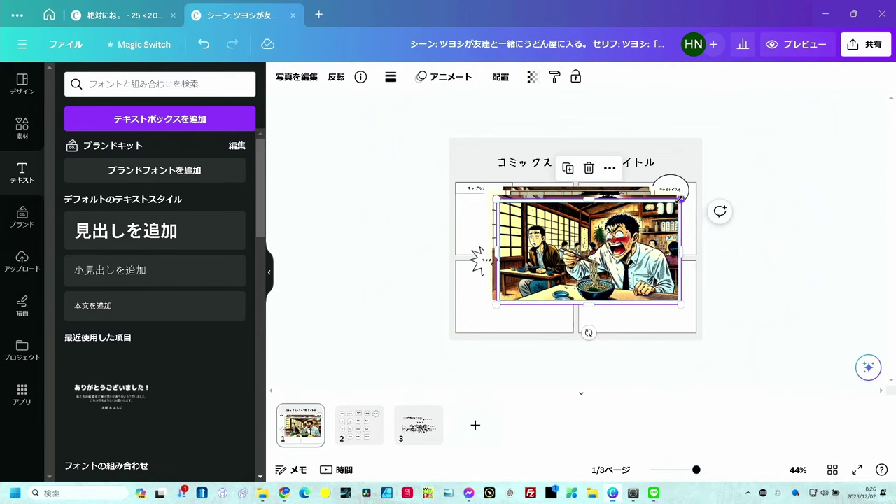
pyautogui.moveTo(680, 198); pyautogui.dragTo(601, 241)
pyautogui.moveTo(575, 266); pyautogui.dragTo(663, 317)
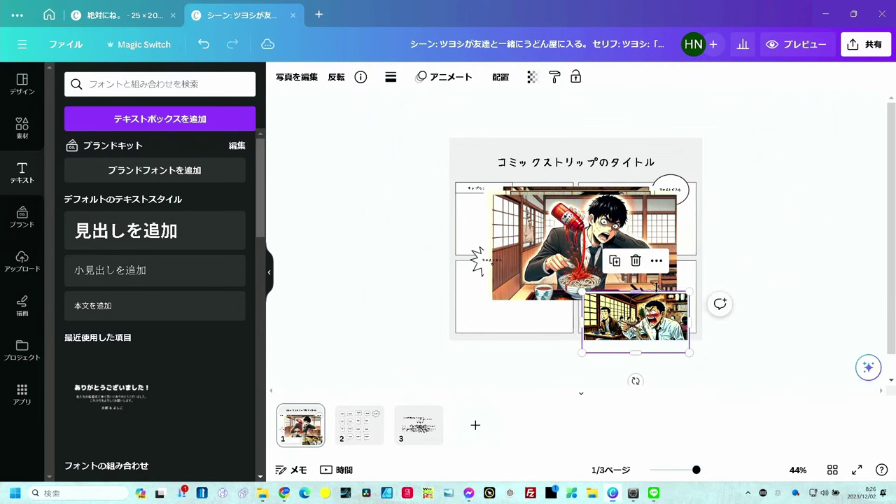
pyautogui.click(576, 230)
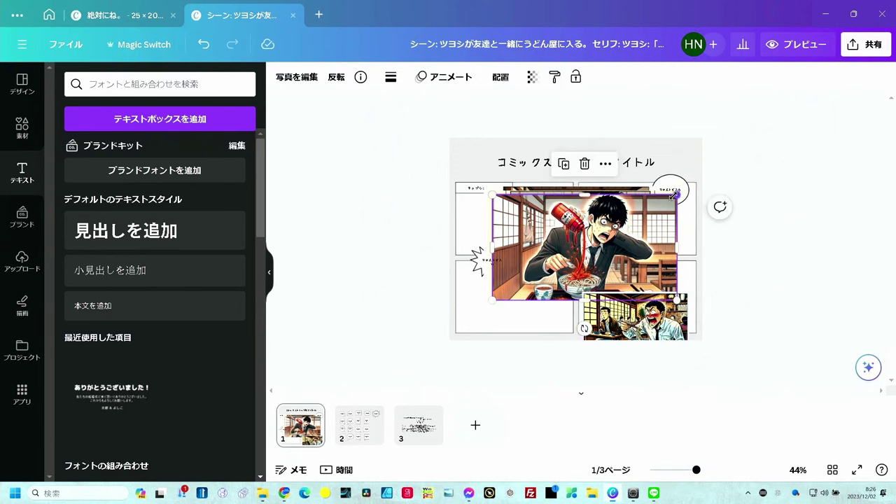
pyautogui.moveTo(674, 195); pyautogui.dragTo(519, 298)
pyautogui.click(614, 233)
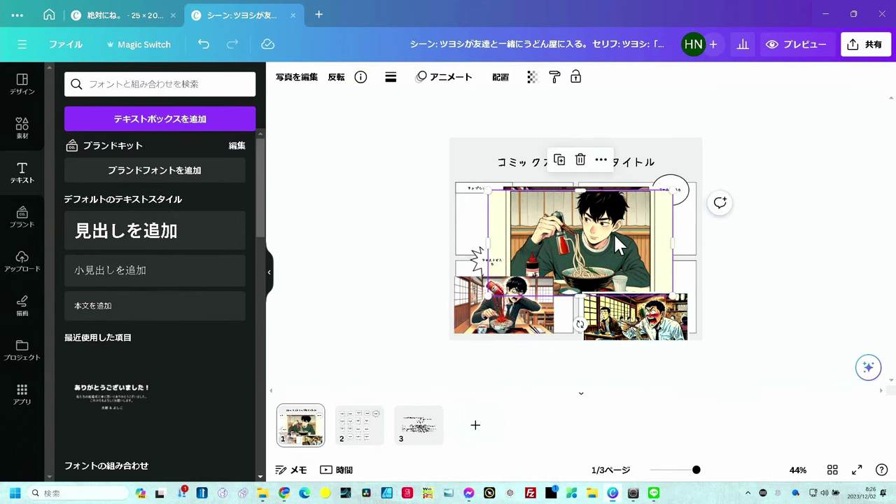
pyautogui.moveTo(663, 195)
pyautogui.mouseDown()
pyautogui.moveTo(593, 256)
pyautogui.moveTo(699, 242)
pyautogui.mouseUp()
pyautogui.click(546, 233)
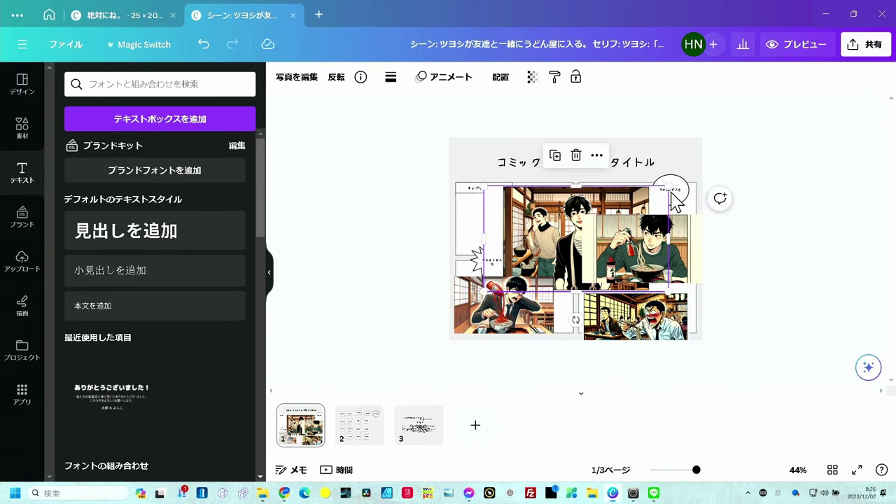
pyautogui.moveTo(669, 188); pyautogui.dragTo(623, 211)
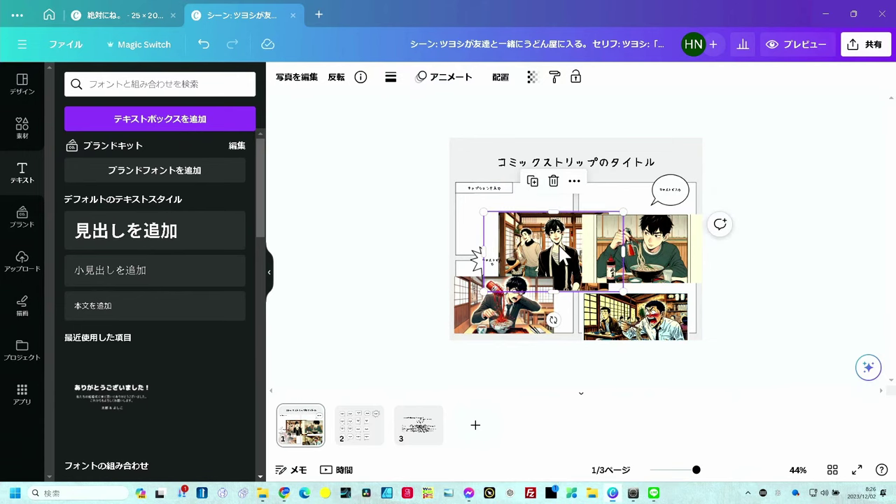
pyautogui.moveTo(563, 250); pyautogui.dragTo(524, 233)
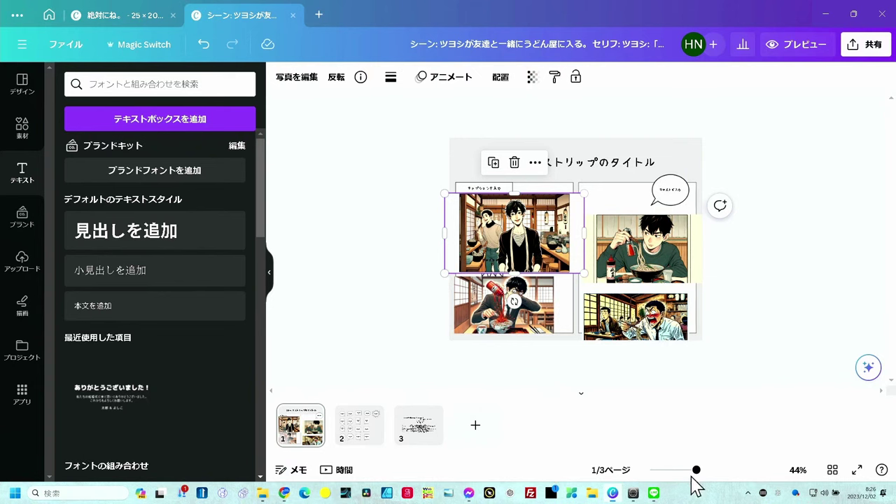
# Crop the arrival image's left, right, top and bottom edges to suit the first panel.
pyautogui.moveTo(697, 470); pyautogui.dragTo(715, 470)
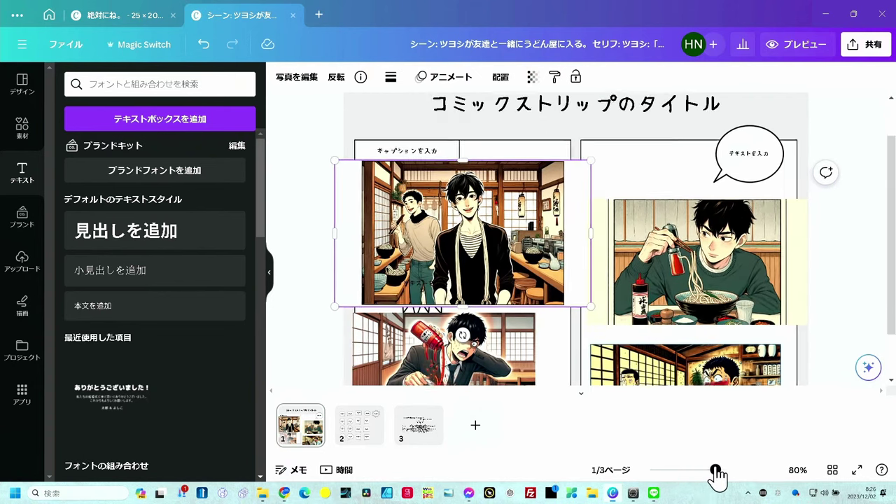
pyautogui.moveTo(332, 236); pyautogui.dragTo(360, 236)
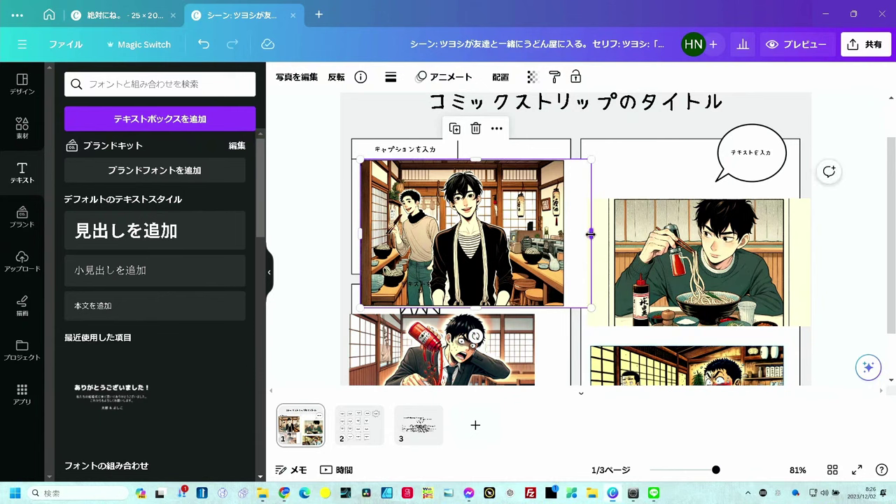
pyautogui.moveTo(591, 233); pyautogui.dragTo(564, 233)
pyautogui.moveTo(564, 235); pyautogui.dragTo(564, 236)
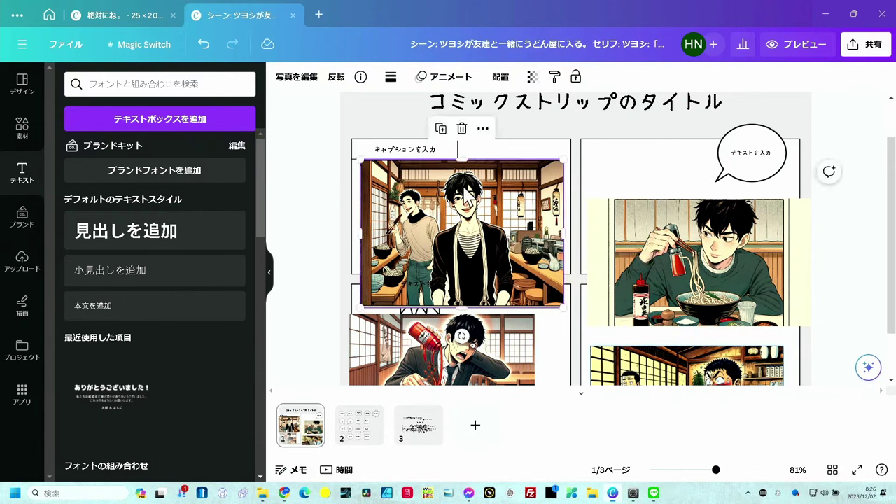
pyautogui.moveTo(462, 162); pyautogui.dragTo(462, 166)
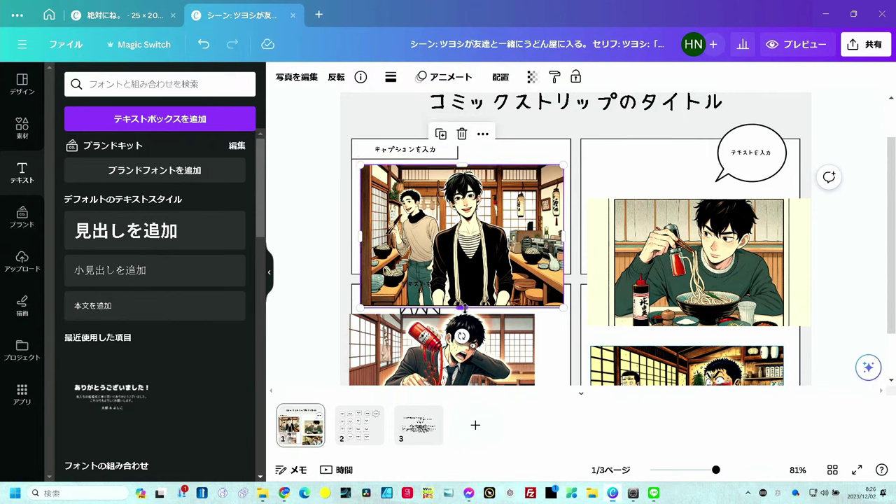
pyautogui.moveTo(462, 306); pyautogui.dragTo(463, 302)
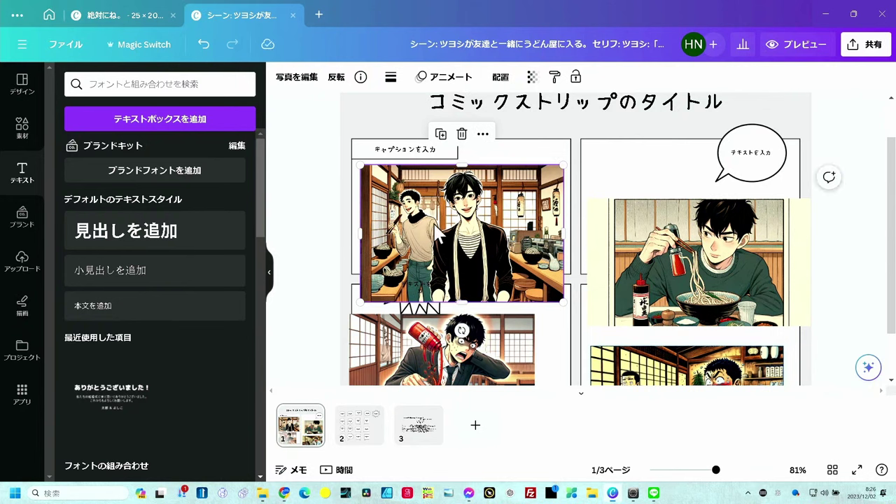
# Move the caption above the top-left panel and fit the arrival image at 11.1 × 7.
pyautogui.click(406, 156)
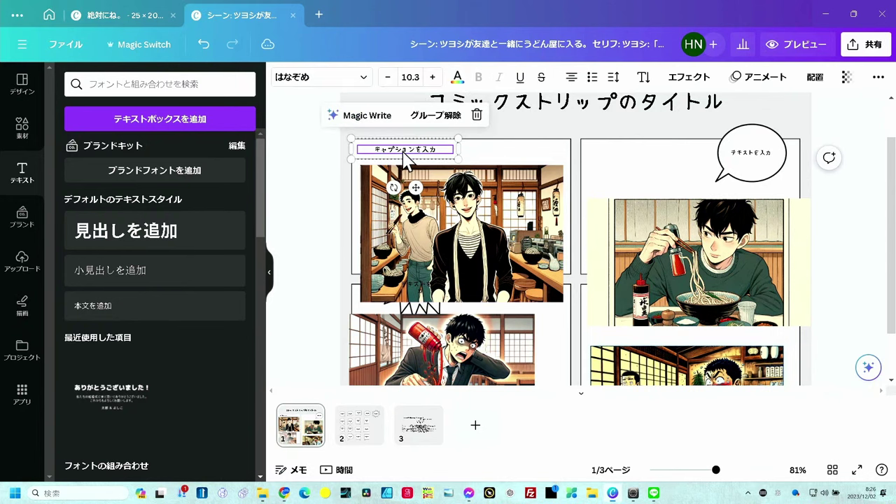
pyautogui.moveTo(405, 155); pyautogui.dragTo(377, 125)
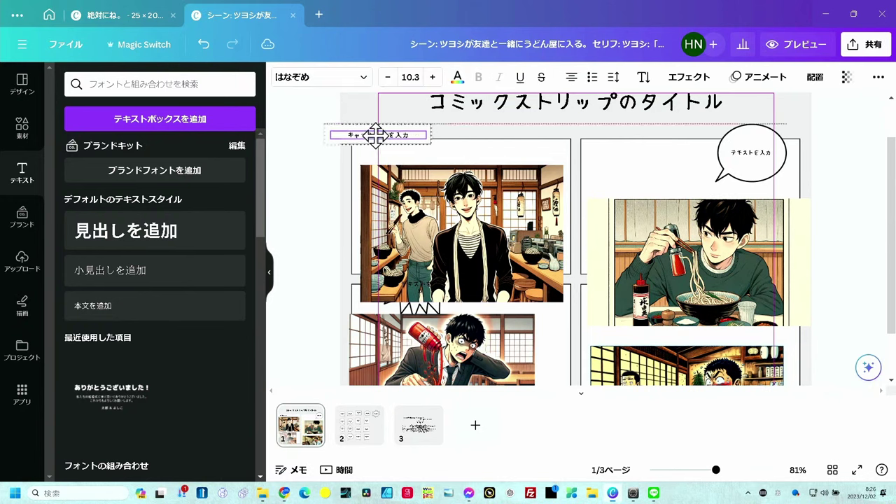
pyautogui.moveTo(388, 186); pyautogui.dragTo(418, 208)
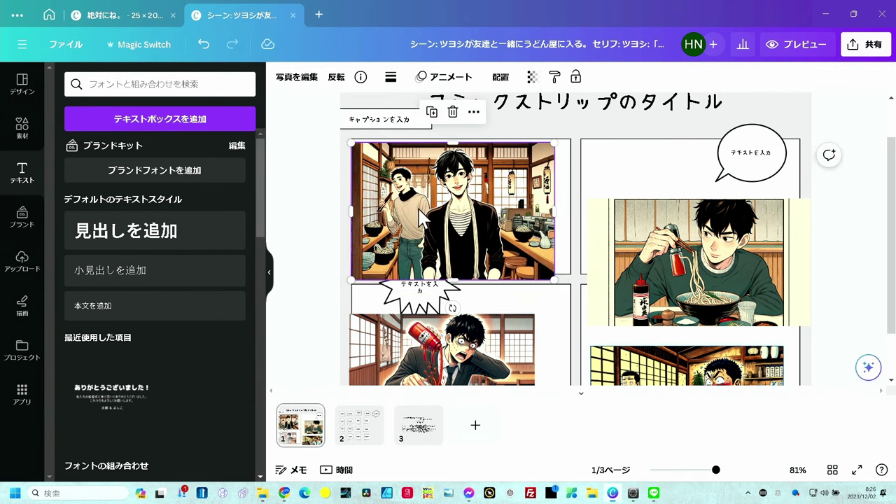
pyautogui.moveTo(420, 219); pyautogui.dragTo(426, 222)
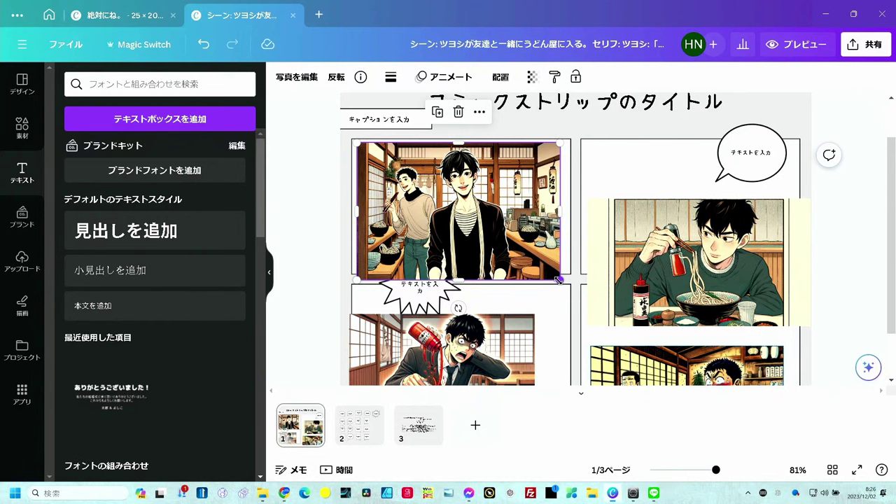
pyautogui.moveTo(558, 281); pyautogui.dragTo(566, 284)
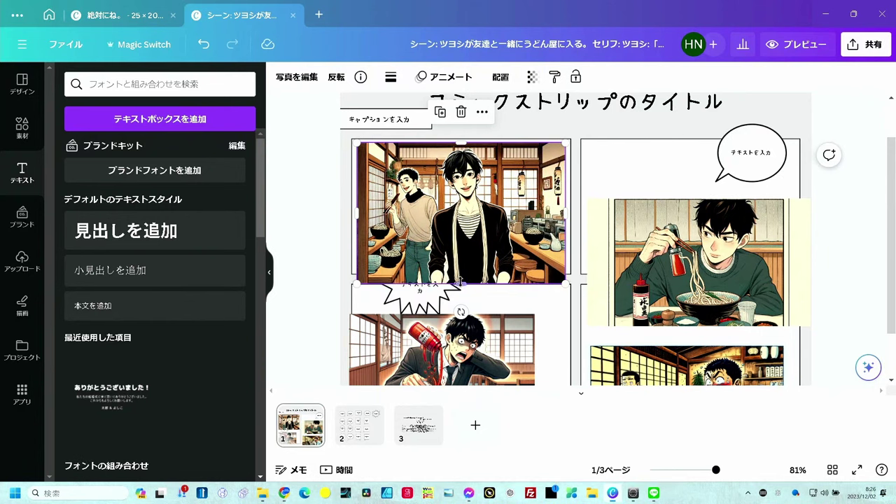
pyautogui.moveTo(461, 277); pyautogui.dragTo(461, 270)
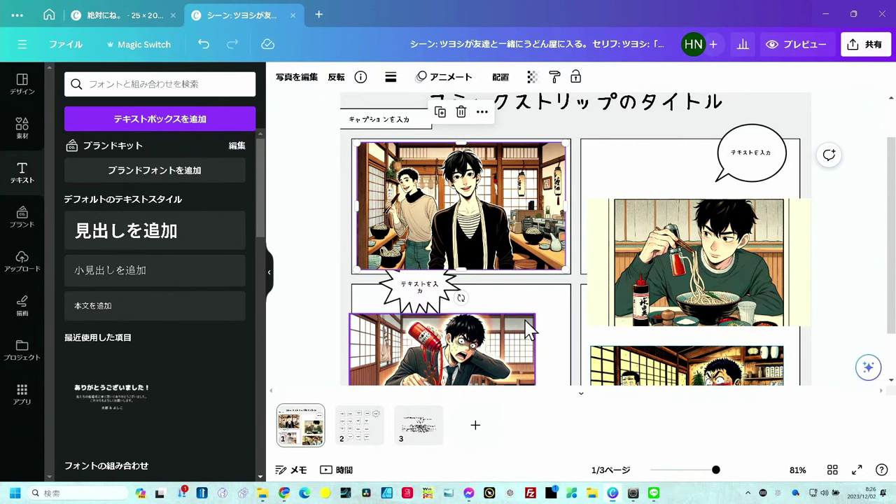
# Crop both sides of the ramen-eater image and move it into the top-right panel.
pyautogui.click(649, 256)
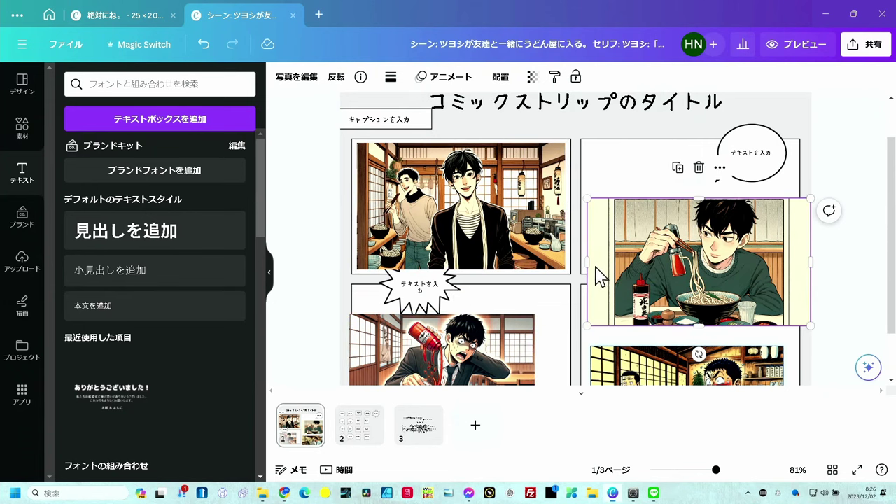
pyautogui.moveTo(589, 262); pyautogui.dragTo(621, 263)
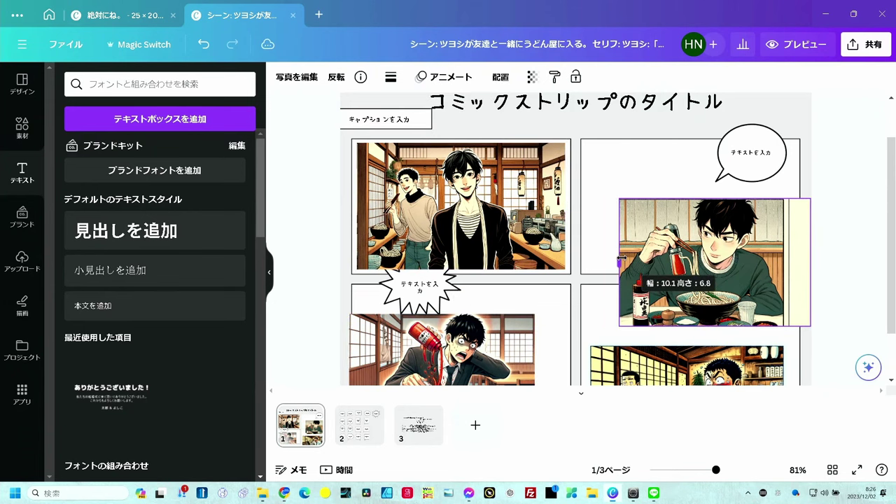
pyautogui.moveTo(810, 260); pyautogui.dragTo(778, 284)
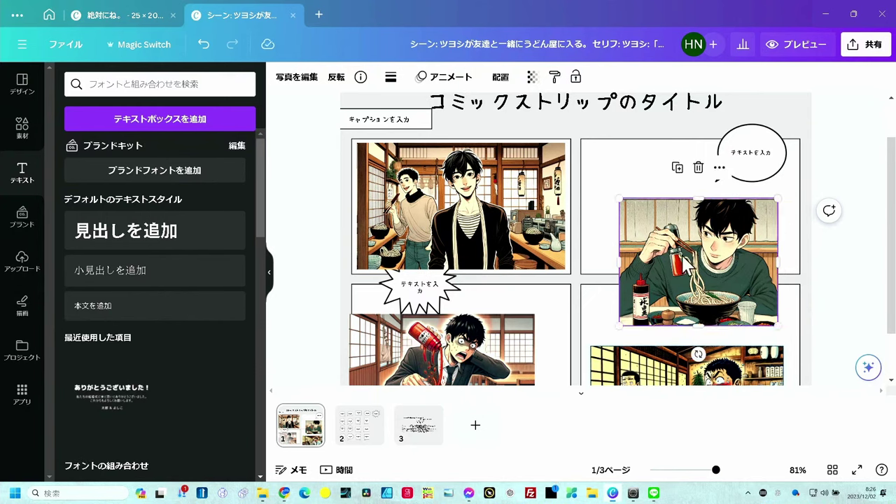
pyautogui.moveTo(682, 231)
pyautogui.mouseDown()
pyautogui.moveTo(648, 198)
pyautogui.moveTo(651, 179)
pyautogui.mouseUp()
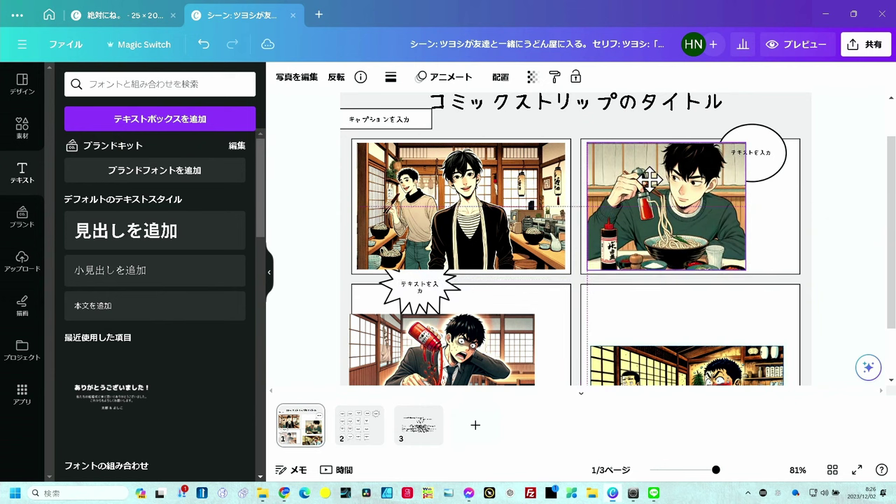
# Adjust the ramen image's edges and corners until it fits the panel at 11 × 6.7.
pyautogui.moveTo(746, 270); pyautogui.dragTo(790, 318)
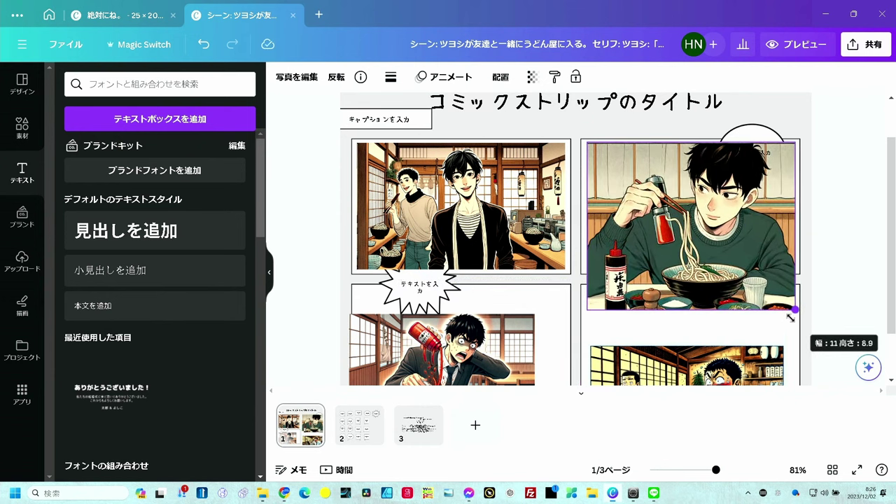
pyautogui.moveTo(705, 223); pyautogui.dragTo(704, 227)
pyautogui.moveTo(699, 304); pyautogui.dragTo(699, 290)
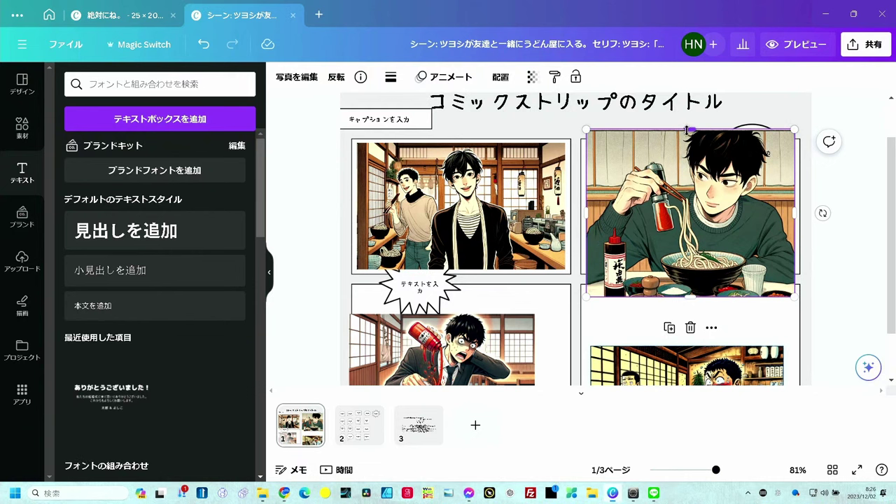
pyautogui.moveTo(687, 129); pyautogui.dragTo(690, 138)
pyautogui.moveTo(690, 295); pyautogui.dragTo(689, 270)
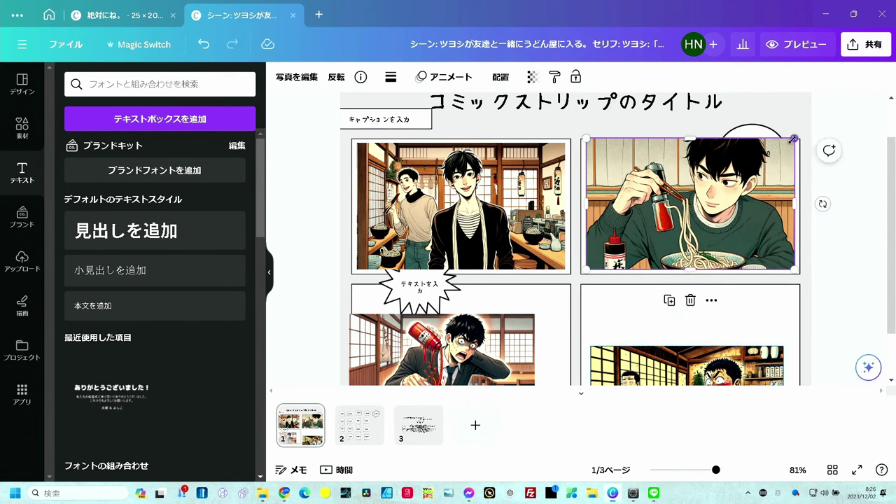
pyautogui.moveTo(792, 140); pyautogui.dragTo(787, 144)
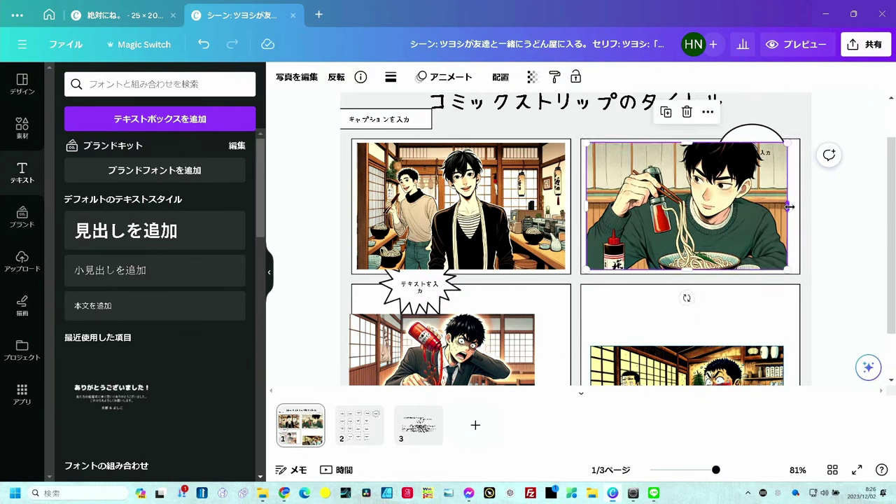
pyautogui.moveTo(792, 208); pyautogui.dragTo(796, 208)
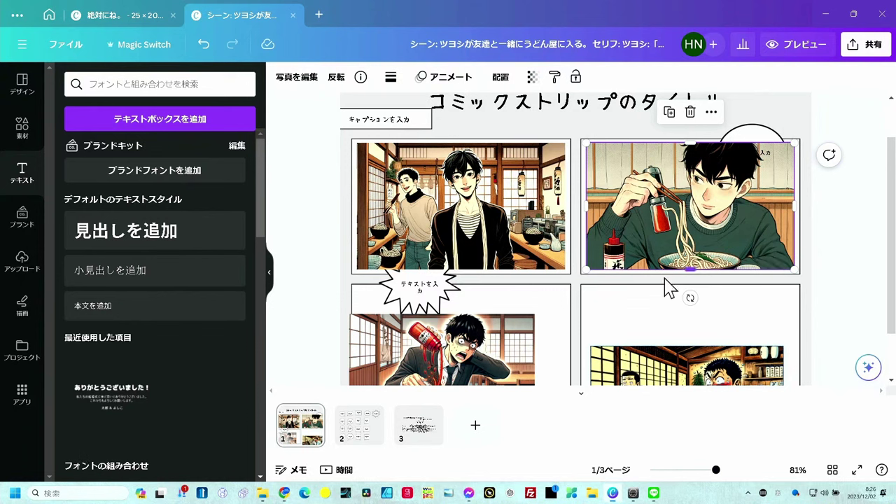
# Enlarge the ketchup-pouring image to fill the lower-left panel, keeping it inside the frame.
pyautogui.scroll(-2, 591, 314)
pyautogui.click(546, 350)
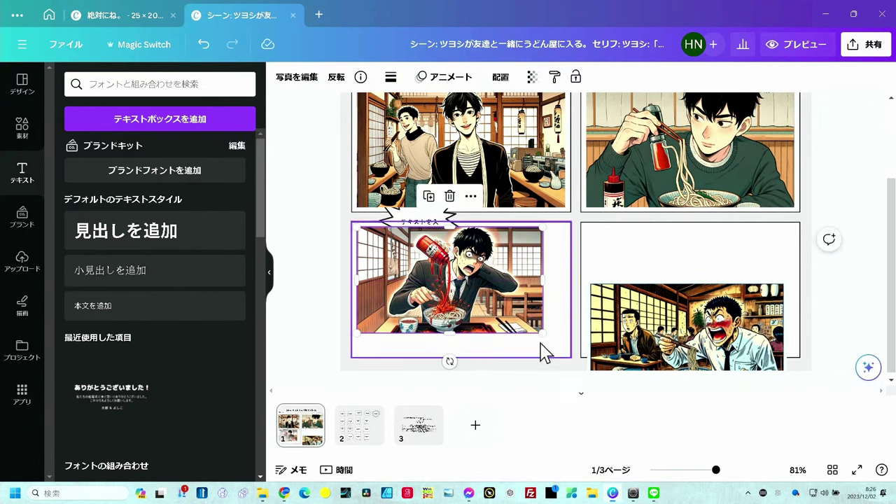
pyautogui.moveTo(542, 342); pyautogui.dragTo(576, 352)
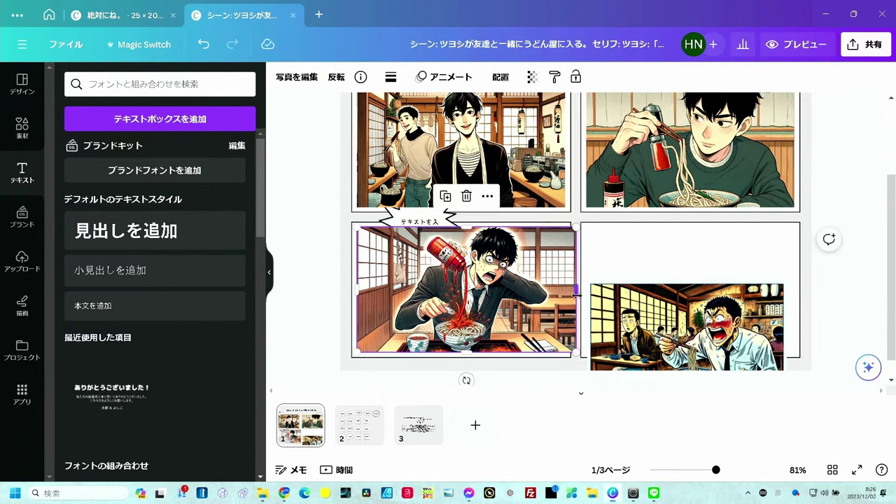
pyautogui.moveTo(575, 290); pyautogui.dragTo(574, 308)
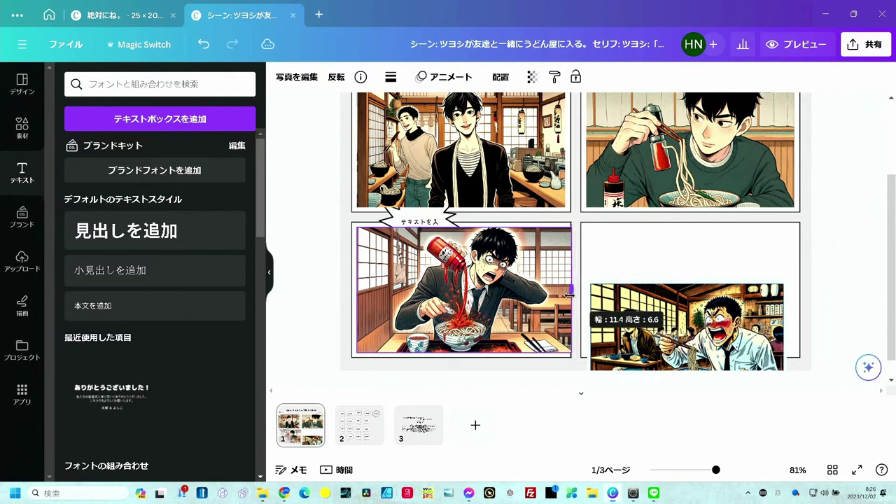
# Move the shouting-man image into the lower-right panel and resize it to fill the frame.
pyautogui.moveTo(658, 312); pyautogui.dragTo(658, 275)
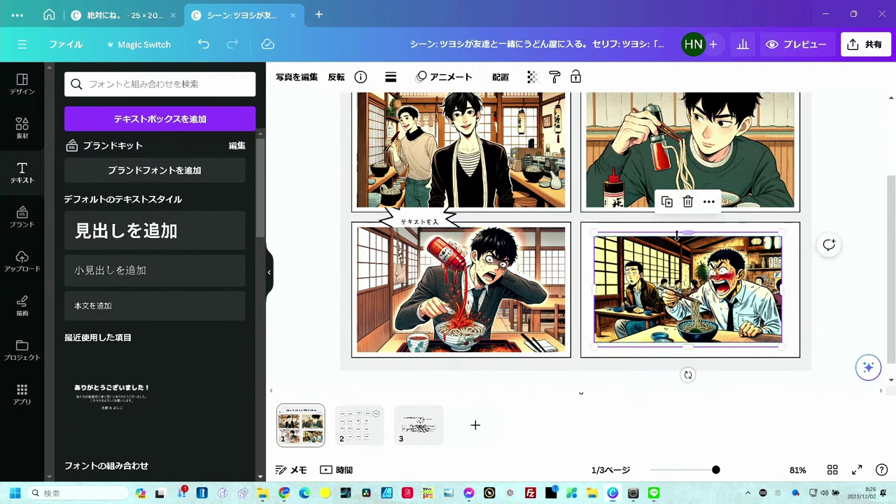
pyautogui.moveTo(690, 237); pyautogui.dragTo(690, 227)
pyautogui.moveTo(691, 357)
pyautogui.mouseDown()
pyautogui.moveTo(775, 327)
pyautogui.moveTo(813, 385)
pyautogui.mouseUp()
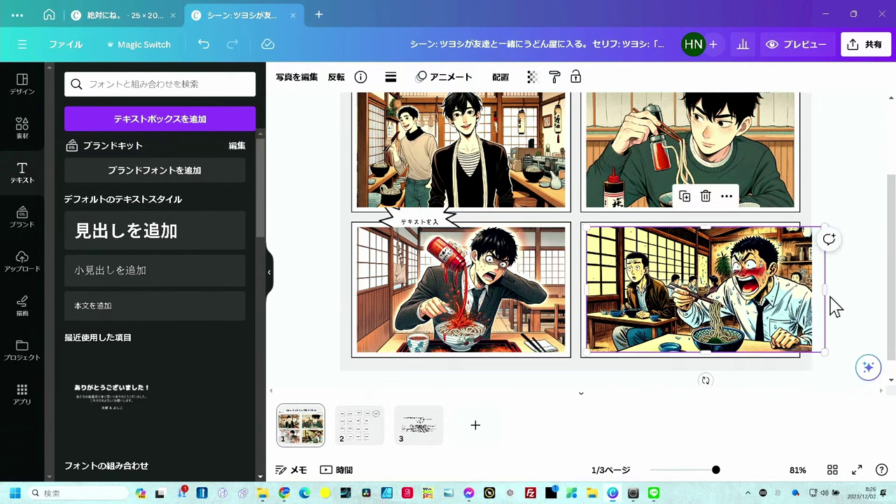
pyautogui.moveTo(816, 290); pyautogui.dragTo(797, 299)
pyautogui.click(836, 315)
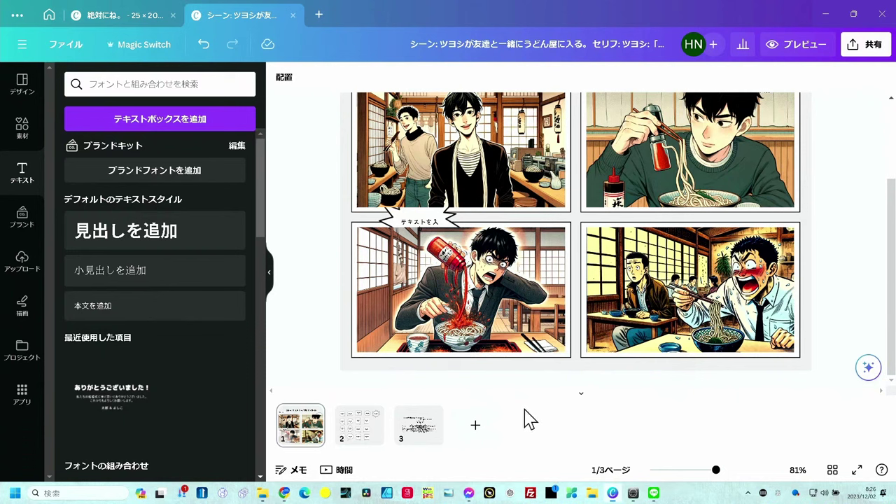
# Copy the two round speech bubbles from the templates page onto the comic page.
pyautogui.click(378, 439)
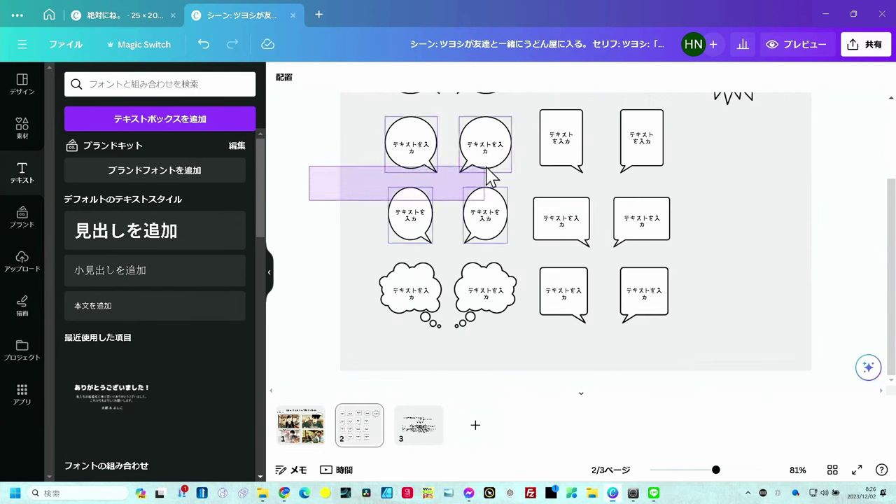
pyautogui.moveTo(314, 210); pyautogui.dragTo(518, 112)
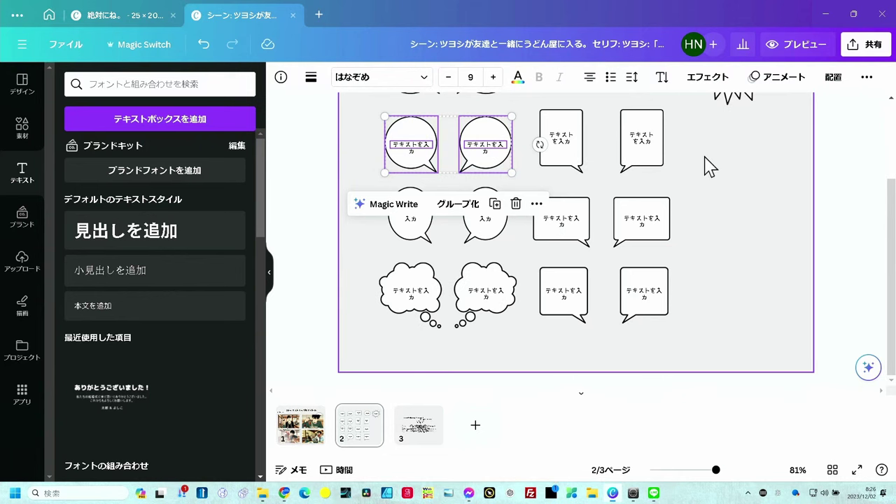
pyautogui.click(301, 426)
pyautogui.hotkey('ctrl', 'v')
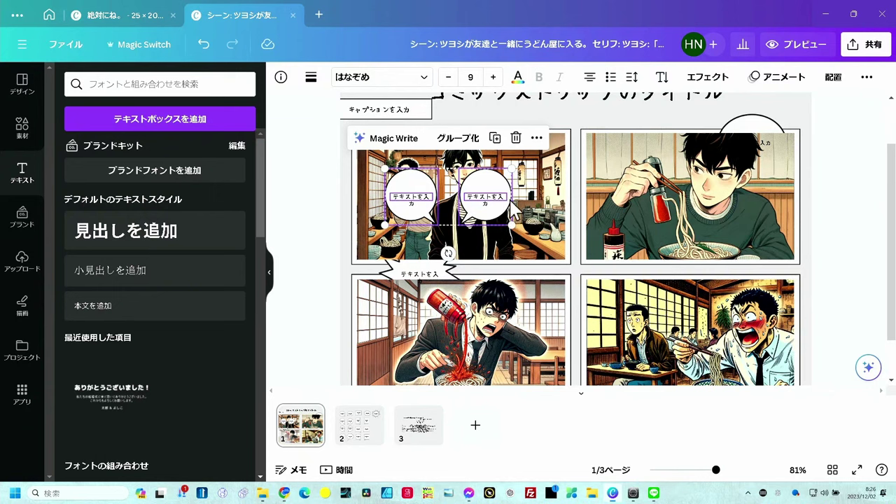
pyautogui.hotkey('shift', 'Right')
pyautogui.hotkey('shift', 'Down')
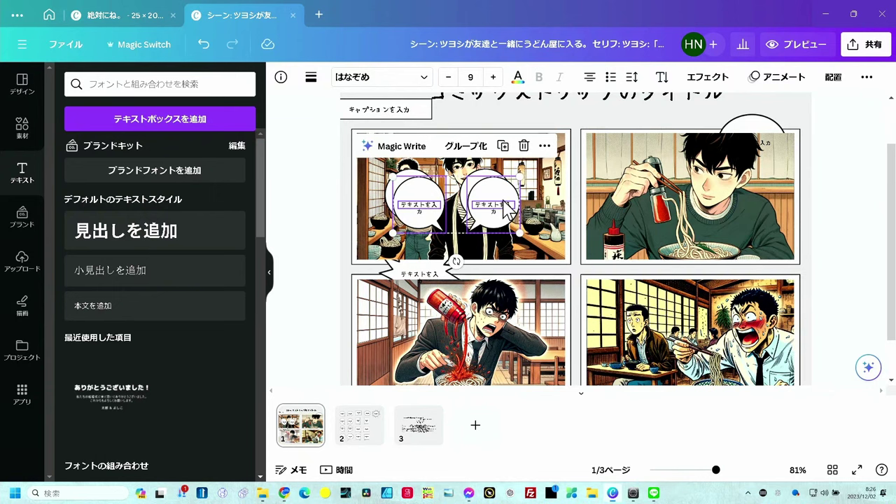
pyautogui.moveTo(505, 209); pyautogui.dragTo(666, 125)
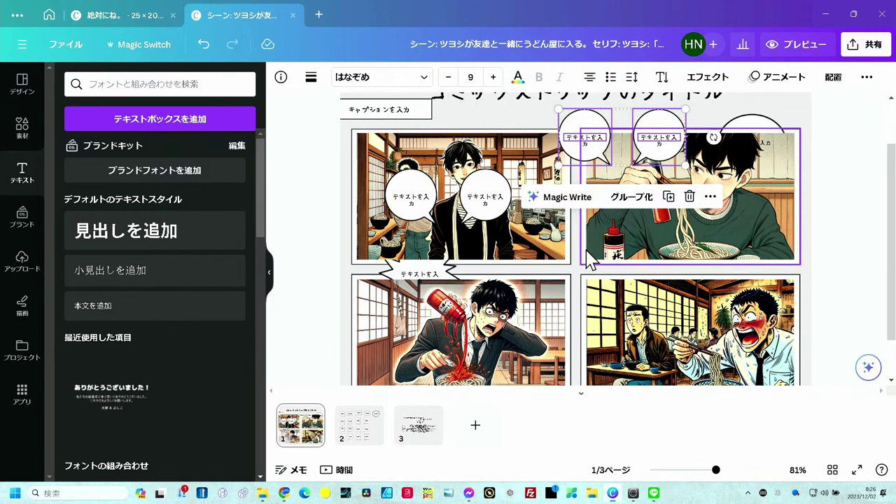
pyautogui.click(420, 206)
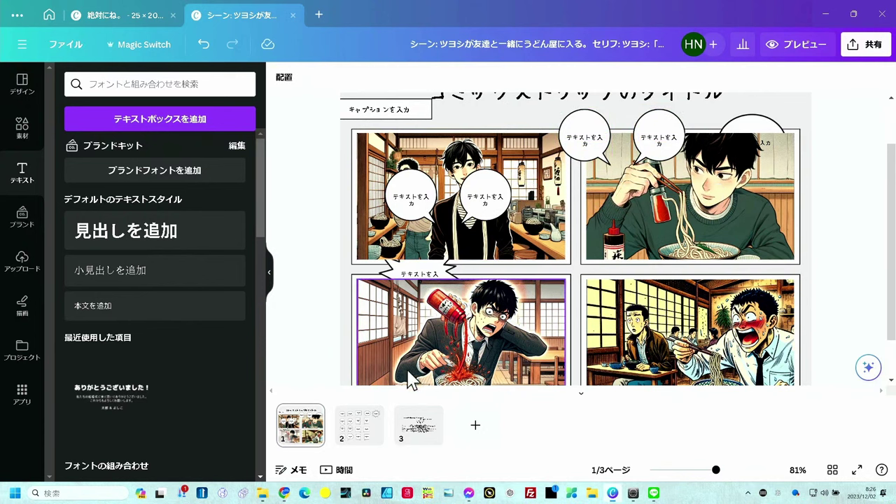
# Replace the first bubble's placeholder text with 楽しみだな！ and group the text with its bubble.
pyautogui.click(429, 429)
pyautogui.click(594, 167)
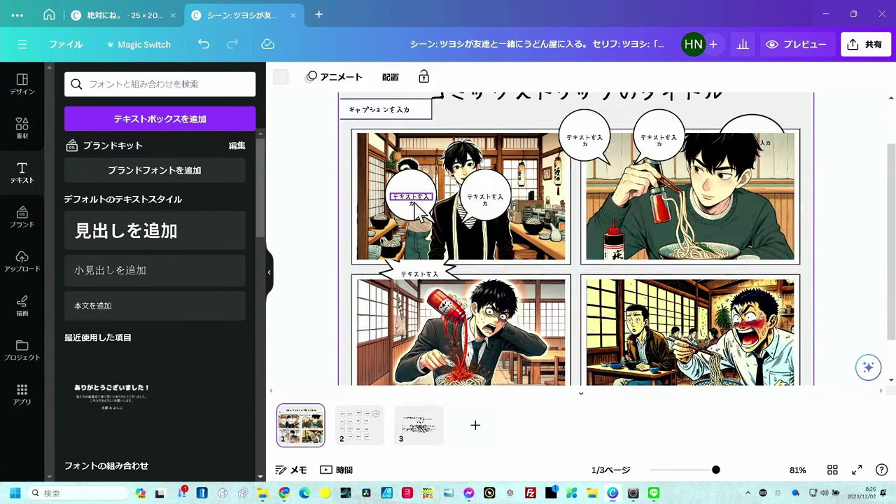
pyautogui.click(418, 210)
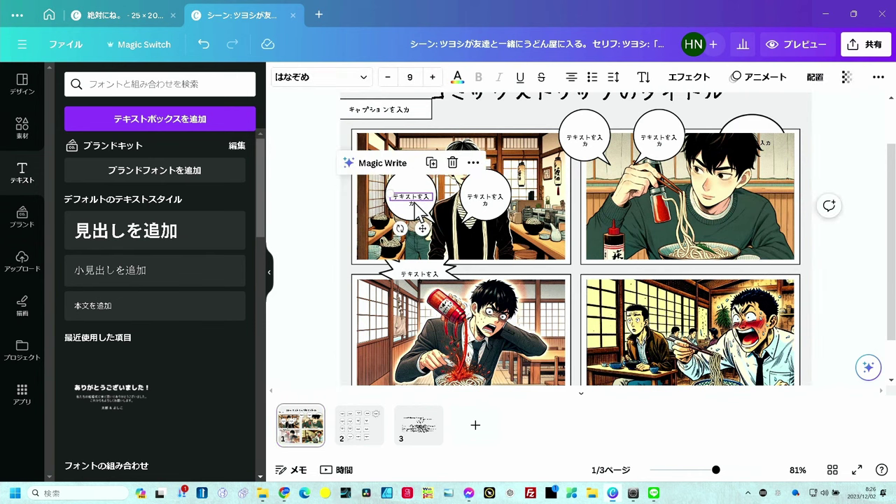
pyautogui.press('Delete')
pyautogui.hotkey('ctrl', 'v')
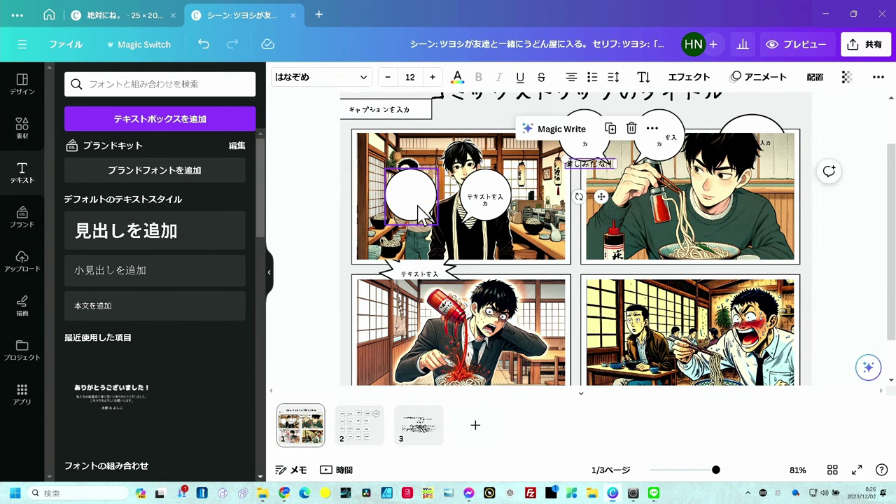
pyautogui.moveTo(592, 177); pyautogui.dragTo(414, 197)
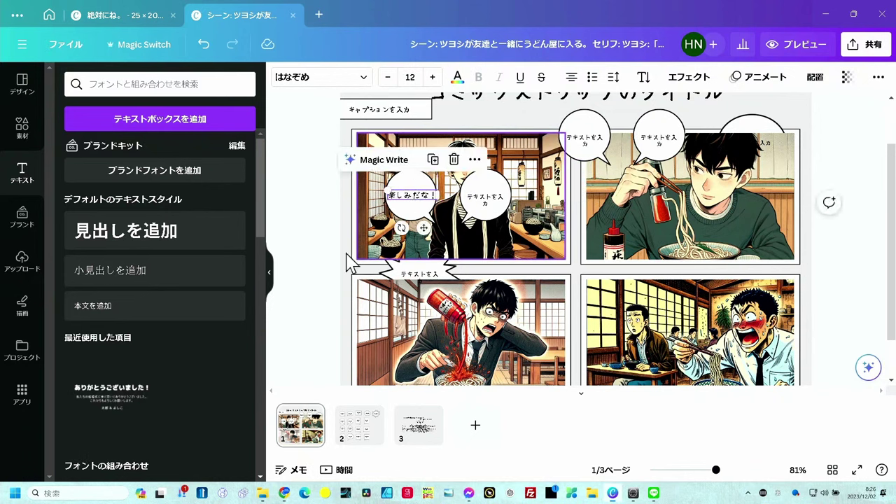
pyautogui.click(413, 180)
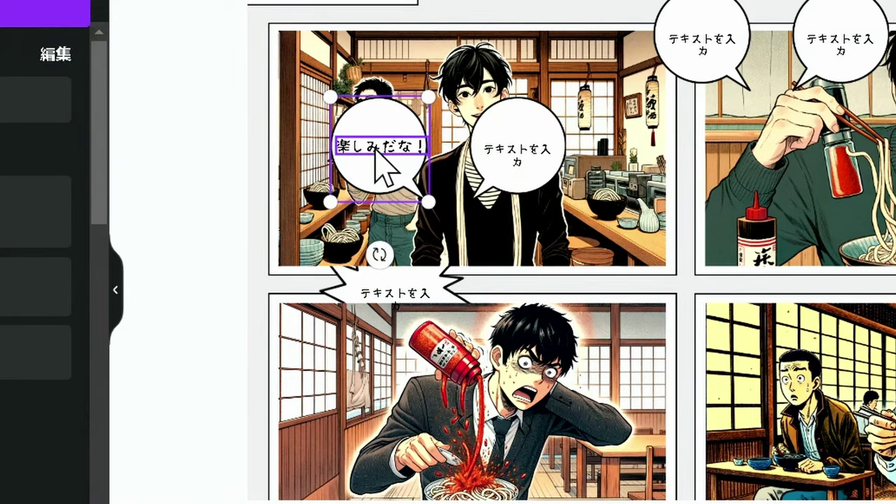
pyautogui.keyDown('shift'); pyautogui.click(376, 147); pyautogui.keyUp('shift')
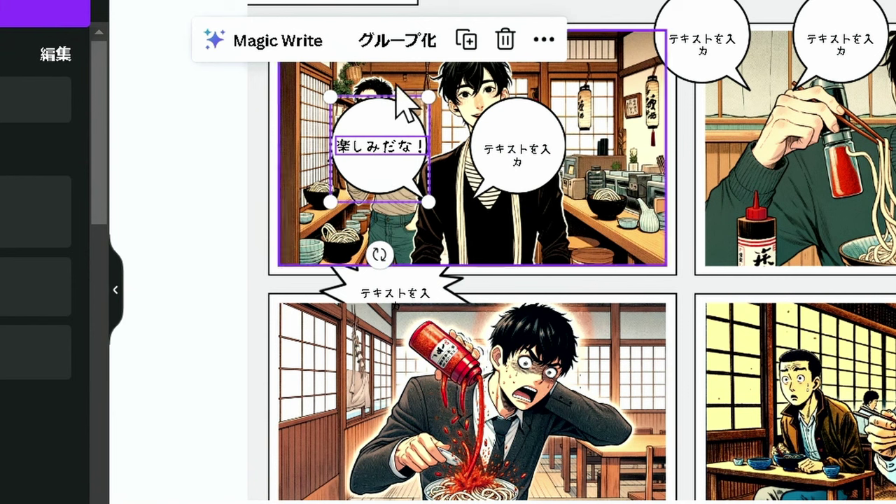
pyautogui.click(420, 42)
# Move the 楽しみだな！ bubble beside the friend and the second bubble near the main character's head.
pyautogui.click(207, 123)
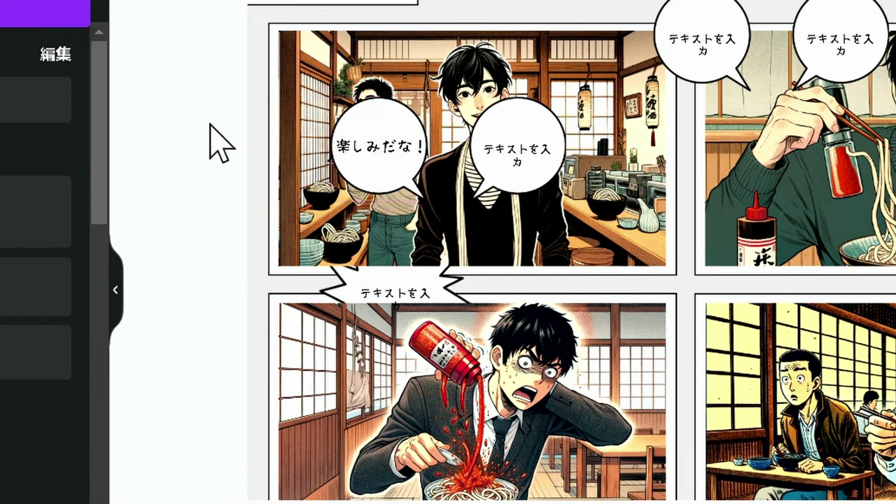
pyautogui.moveTo(379, 139)
pyautogui.mouseDown()
pyautogui.moveTo(341, 115)
pyautogui.moveTo(329, 71)
pyautogui.moveTo(334, 146)
pyautogui.mouseUp()
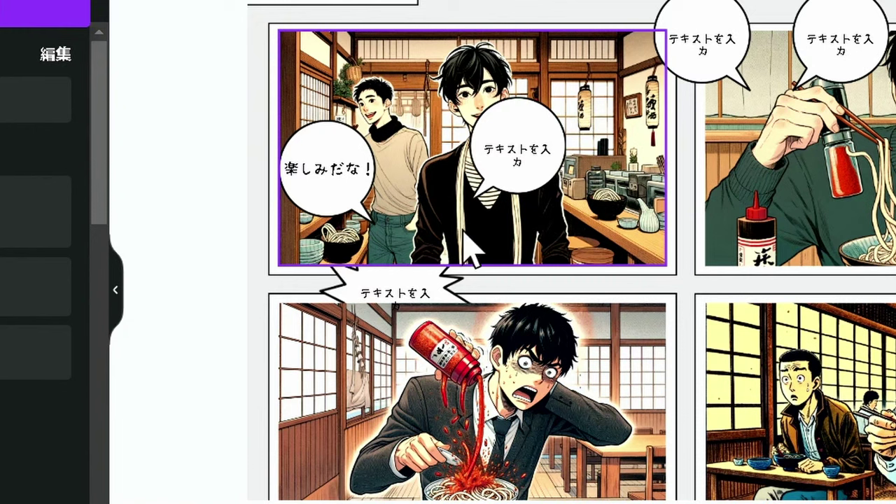
pyautogui.click(511, 175)
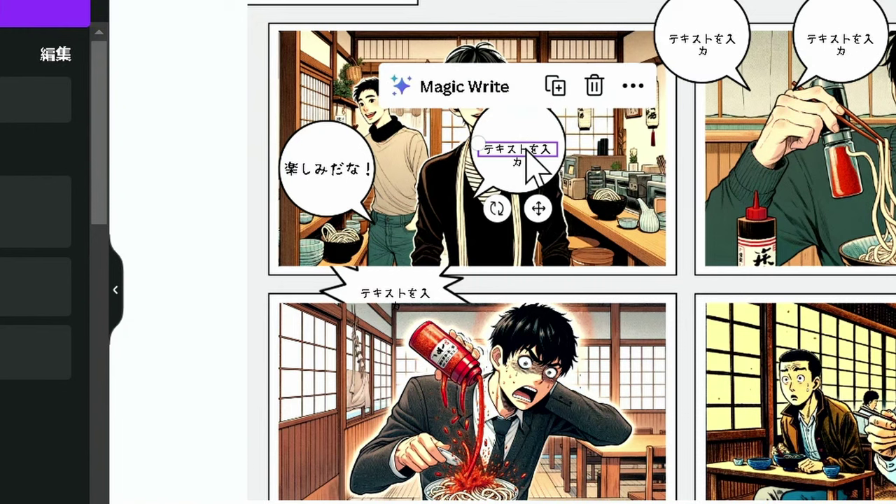
pyautogui.moveTo(526, 155); pyautogui.dragTo(587, 88)
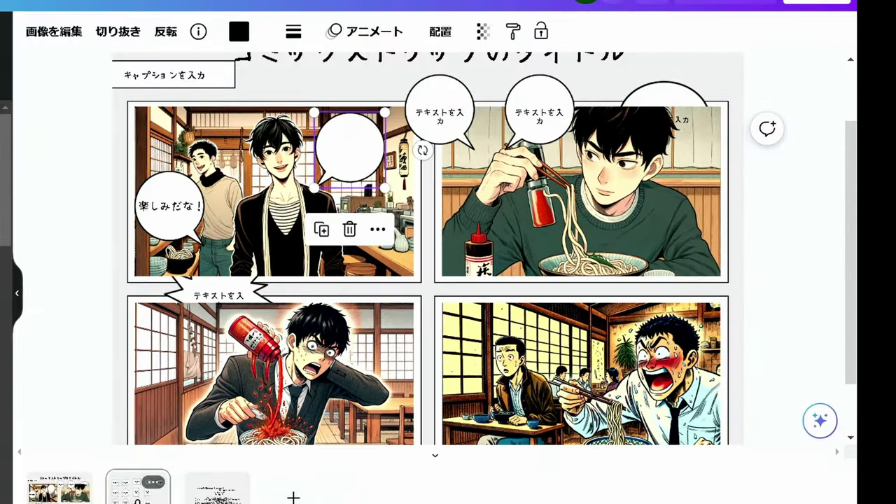
# Place the cloud thought bubble in the top-right panel by the sauce bottle.
pyautogui.click(138, 486)
pyautogui.click(223, 395)
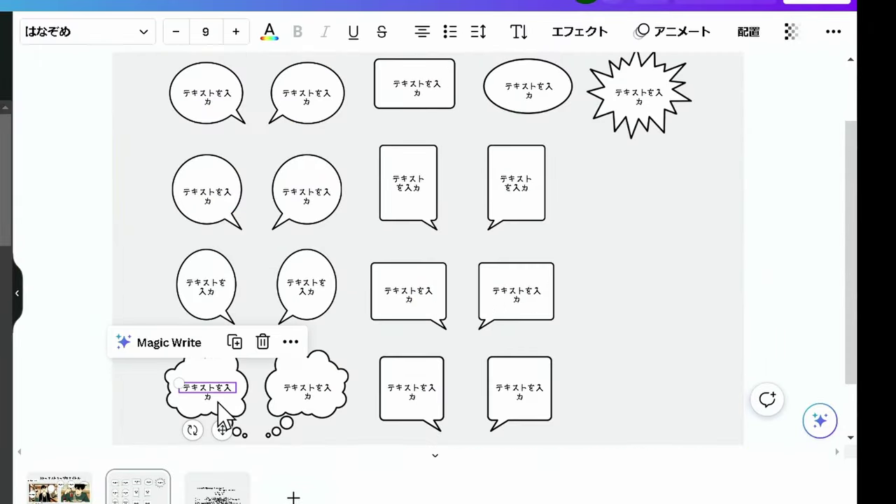
pyautogui.click(219, 405)
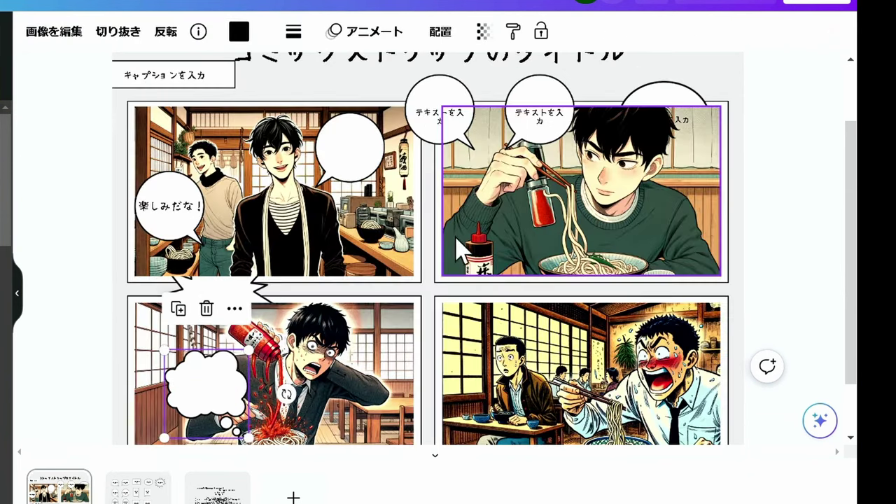
pyautogui.moveTo(224, 396); pyautogui.dragTo(494, 205)
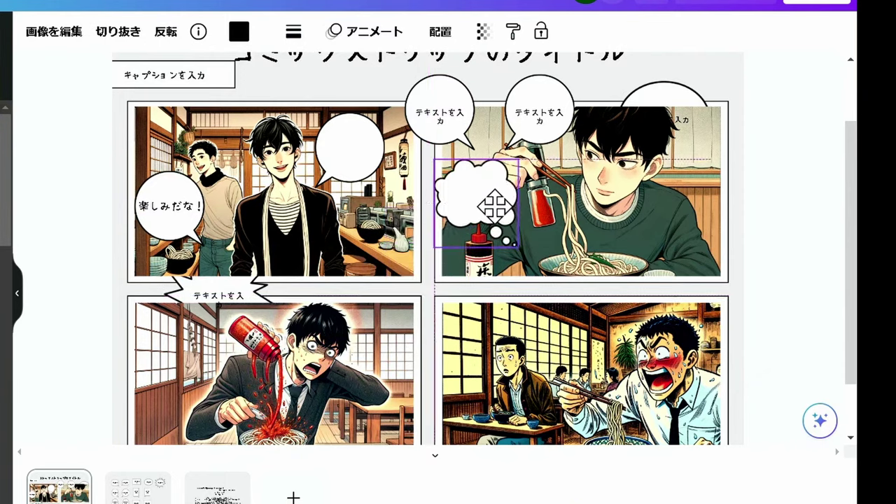
# Bring in the line ちょっと辛くしてみようかな。 and narrow its text box so it wraps.
pyautogui.click(213, 483)
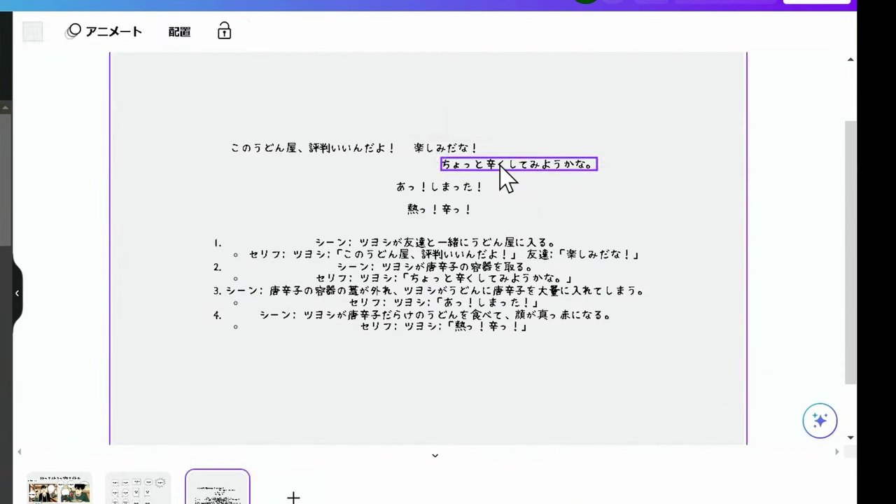
pyautogui.click(500, 166)
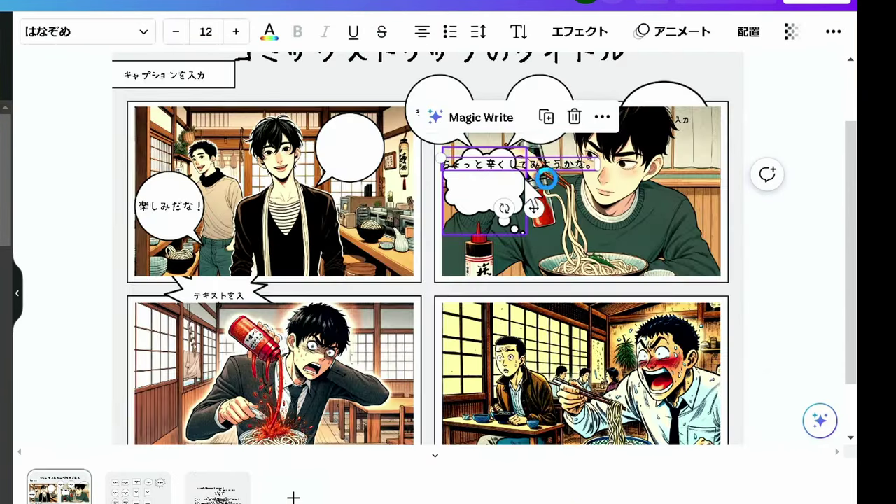
pyautogui.doubleClick(530, 168)
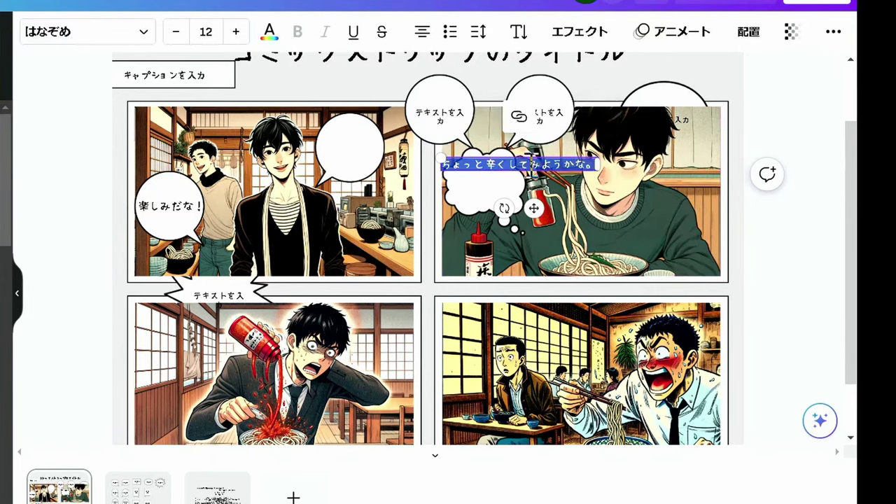
pyautogui.click(530, 168)
pyautogui.moveTo(597, 166); pyautogui.dragTo(524, 168)
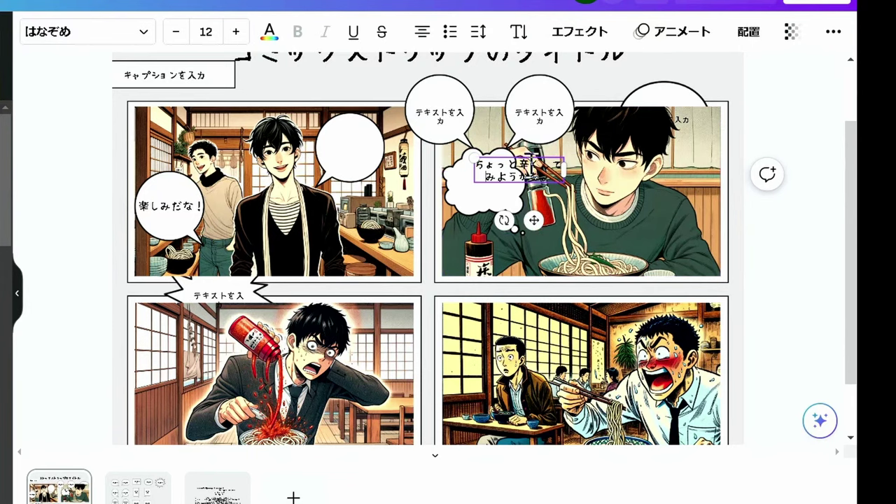
# Enlarge the cloud bubble and center the wrapped line inside it.
pyautogui.click(490, 220)
pyautogui.moveTo(484, 207); pyautogui.dragTo(470, 213)
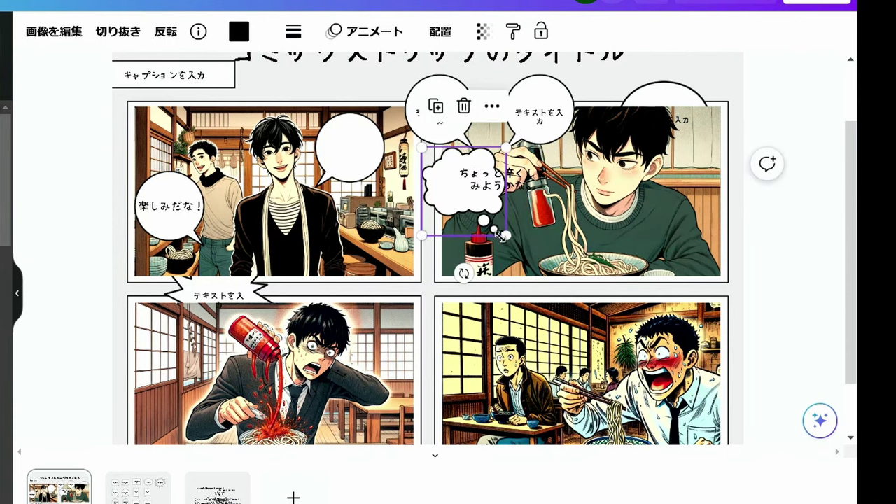
pyautogui.moveTo(502, 233); pyautogui.dragTo(522, 252)
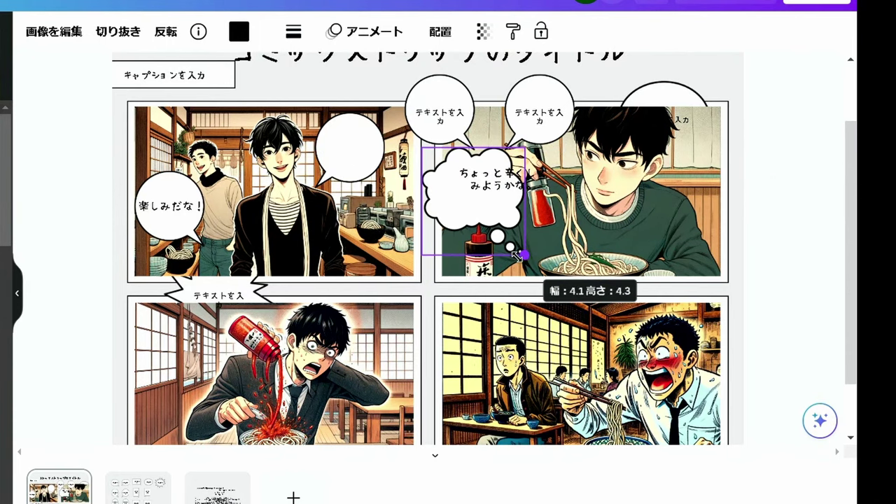
pyautogui.click(507, 184)
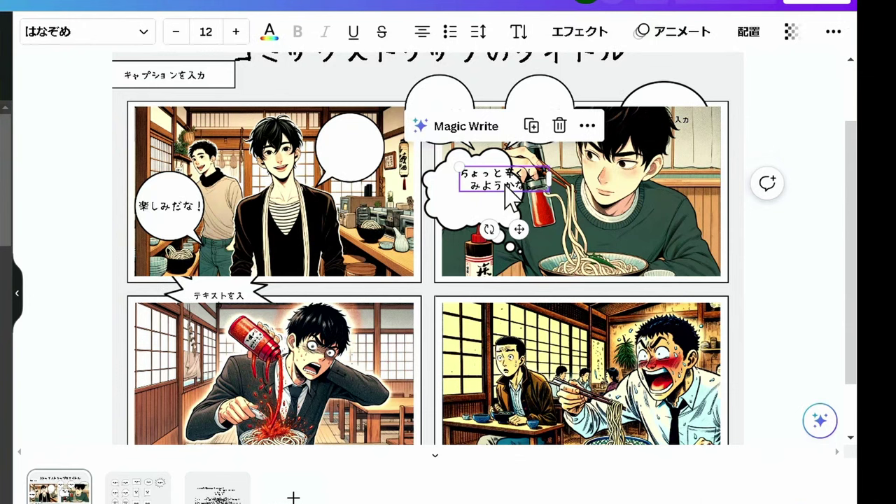
pyautogui.moveTo(506, 185)
pyautogui.mouseDown()
pyautogui.moveTo(489, 187)
pyautogui.moveTo(491, 210)
pyautogui.mouseUp()
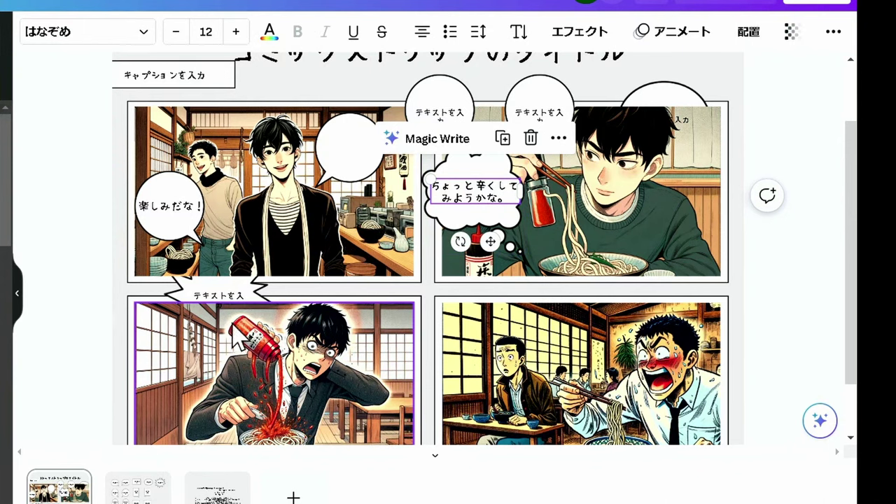
pyautogui.click(239, 295)
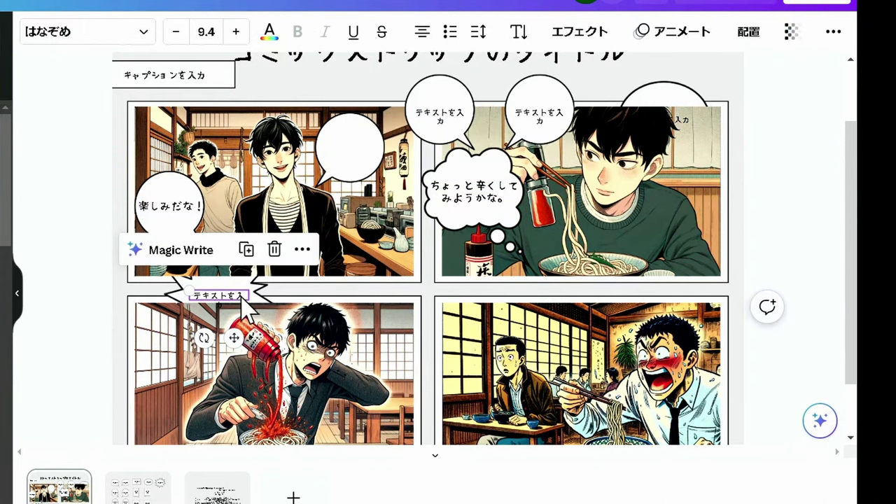
# Bring the burst bubble to the front (最前面へ) and move it to the third panel's lower right.
pyautogui.click(243, 297)
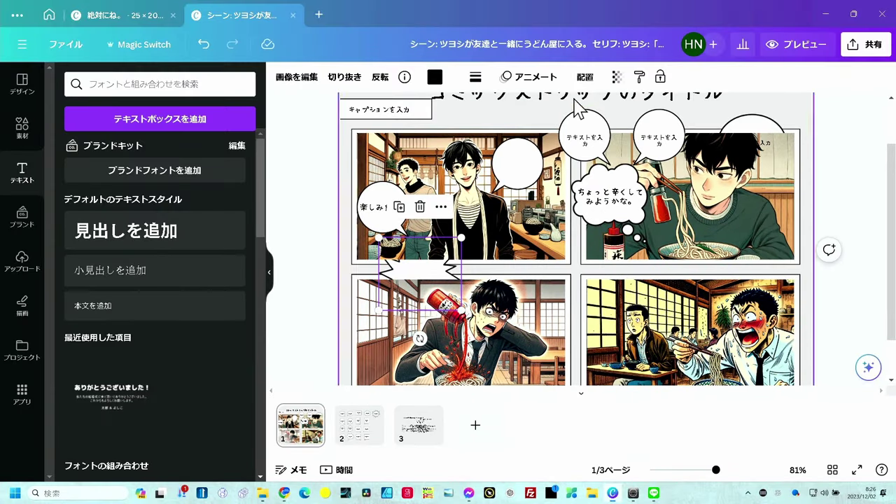
pyautogui.click(587, 79)
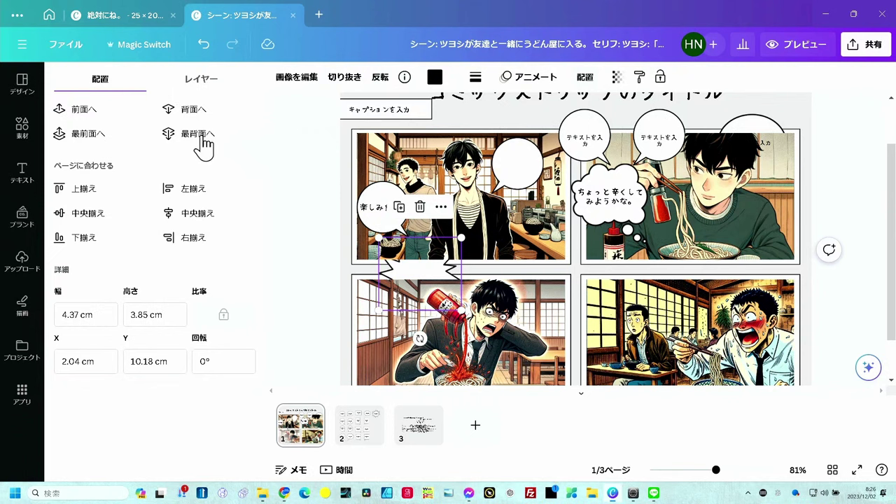
pyautogui.click(90, 133)
pyautogui.moveTo(419, 273); pyautogui.dragTo(531, 361)
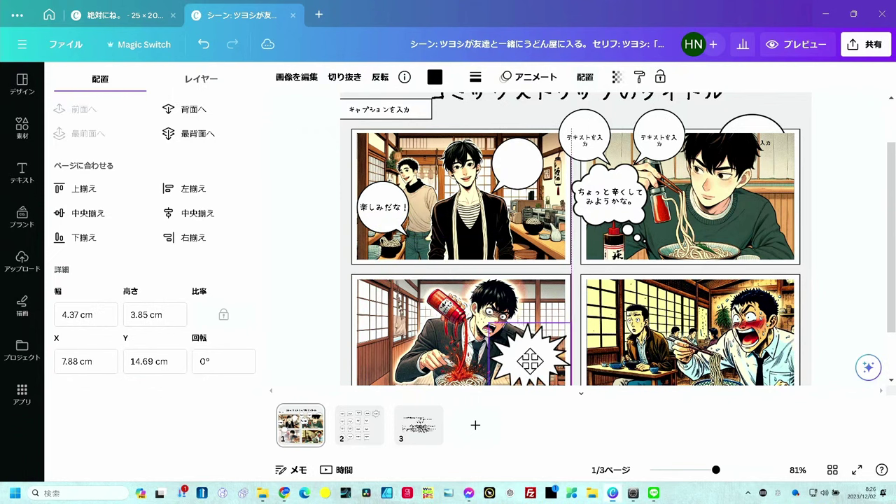
pyautogui.scroll(-2, 574, 280)
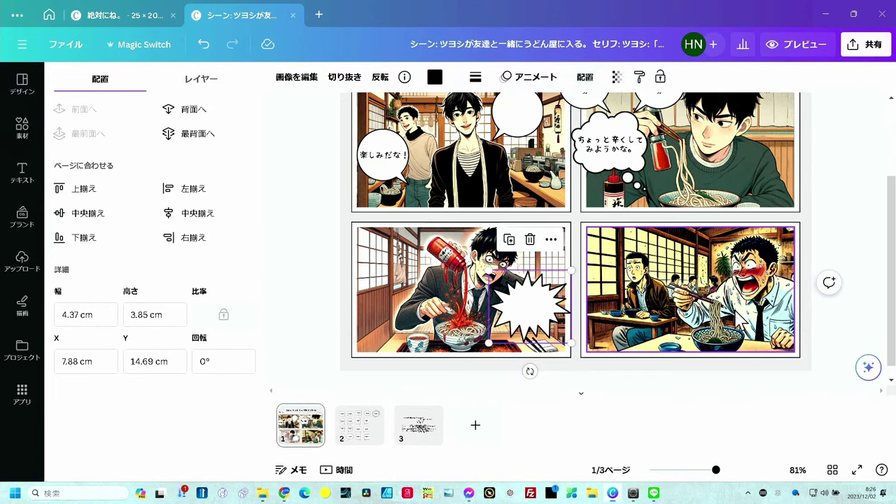
# Copy あっ！しまった！ from the dialogue page and place it on the burst bubble.
pyautogui.click(418, 440)
pyautogui.click(586, 140)
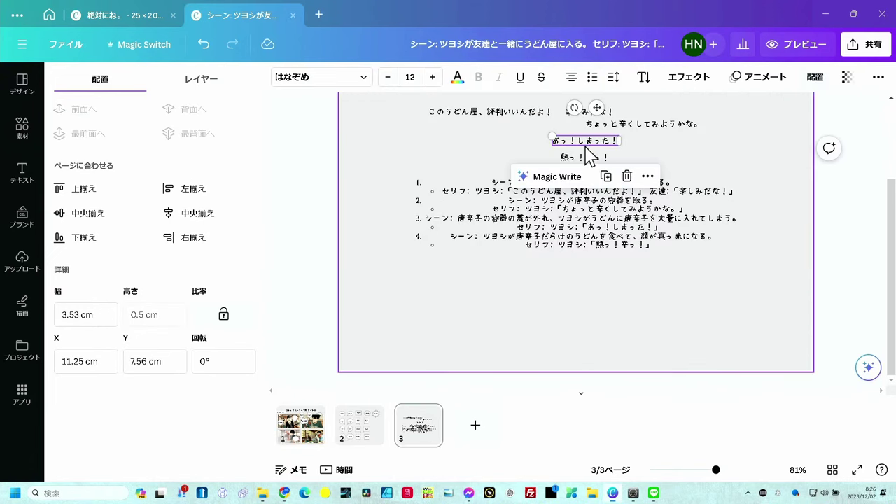
pyautogui.hotkey('ctrl', 'z')
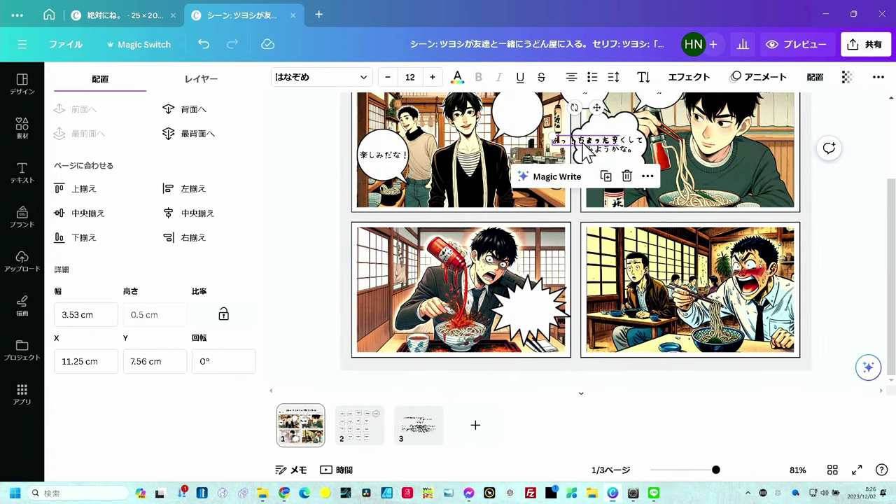
pyautogui.moveTo(587, 156)
pyautogui.mouseDown()
pyautogui.moveTo(519, 308)
pyautogui.moveTo(536, 326)
pyautogui.mouseUp()
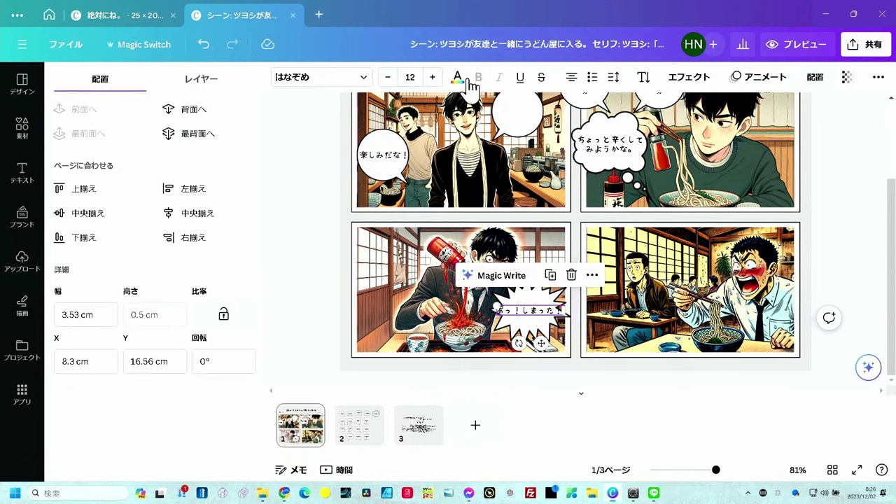
# Make the あっ！しまった！ exclamation font size 17 and red.
pyautogui.doubleClick(510, 308)
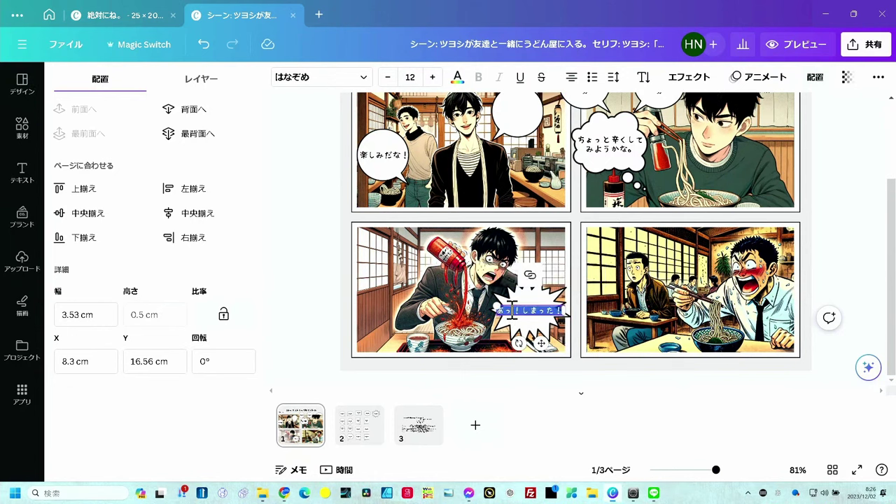
pyautogui.click(434, 78)
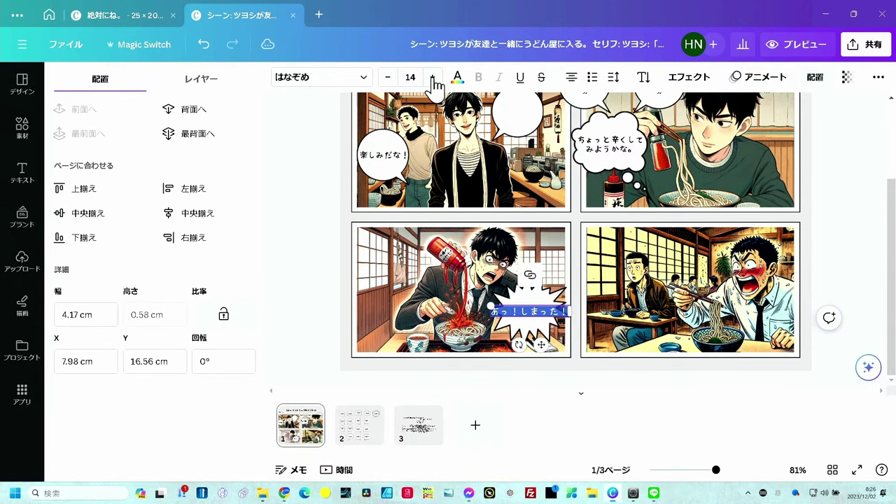
pyautogui.click(434, 79)
pyautogui.click(434, 79)
pyautogui.click(434, 79)
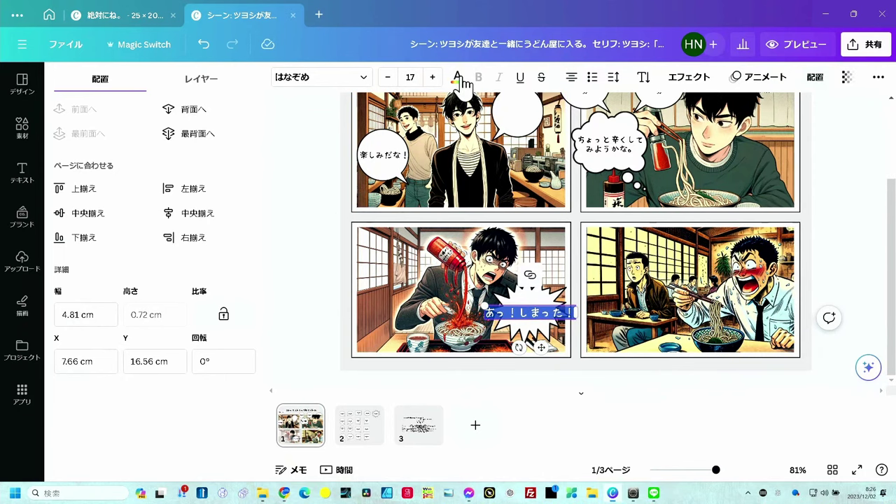
pyautogui.click(459, 78)
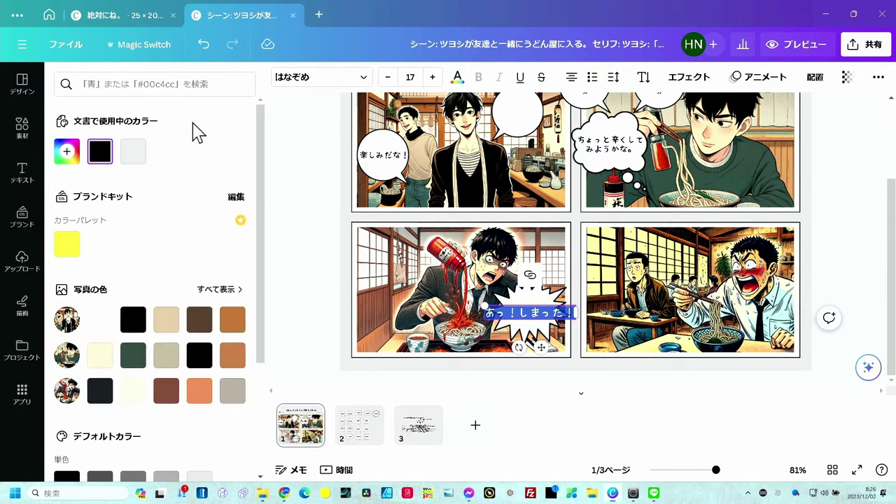
pyautogui.scroll(-3, 105, 281)
pyautogui.click(67, 353)
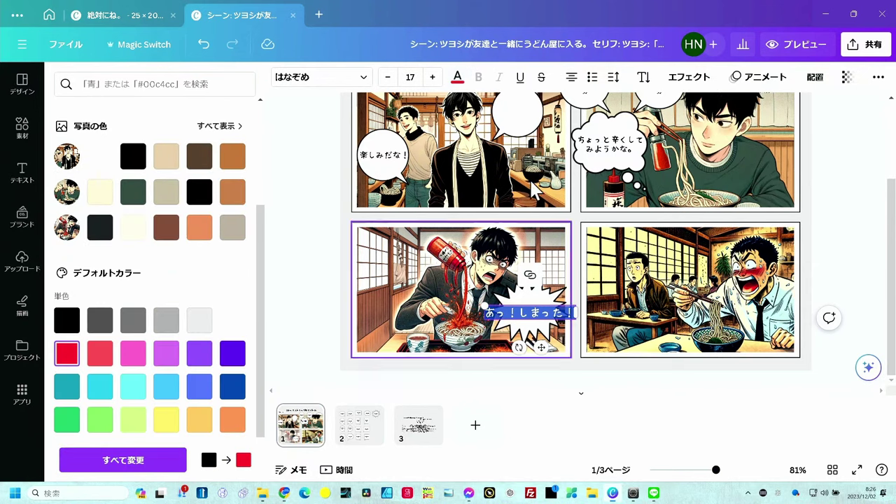
# Try several text effects on the exclamation and settle on a drop shadow.
pyautogui.click(706, 81)
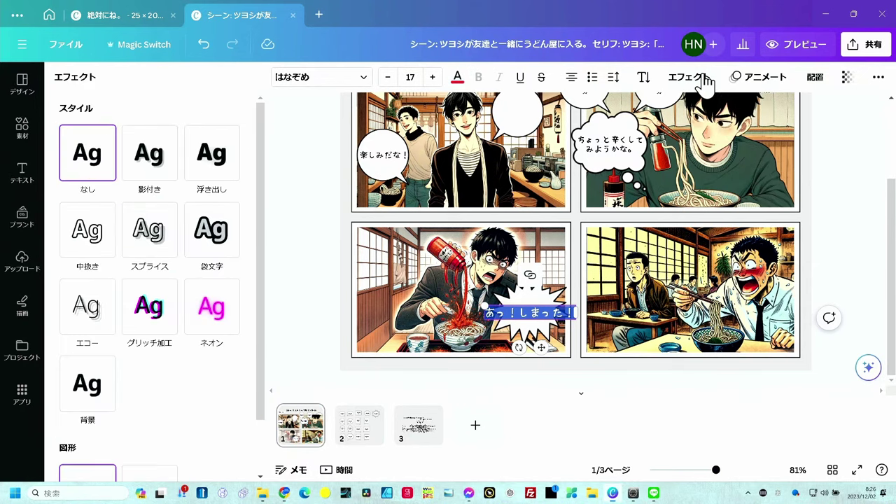
pyautogui.click(210, 308)
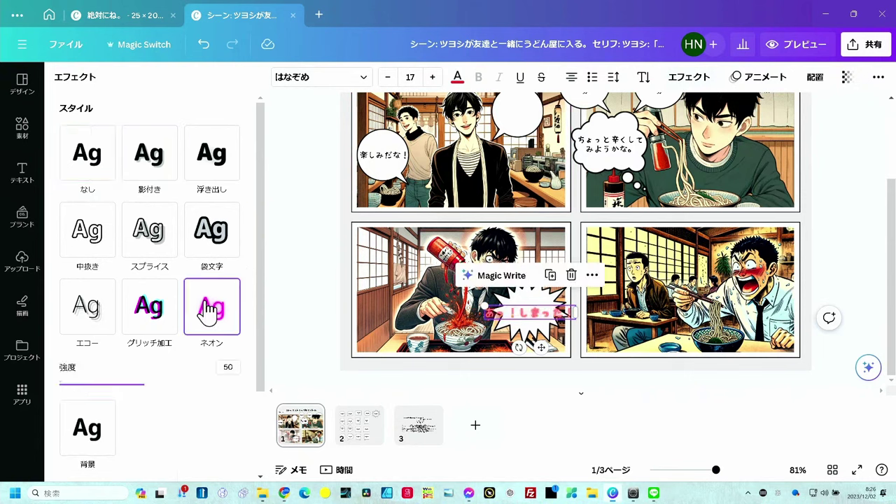
pyautogui.click(210, 231)
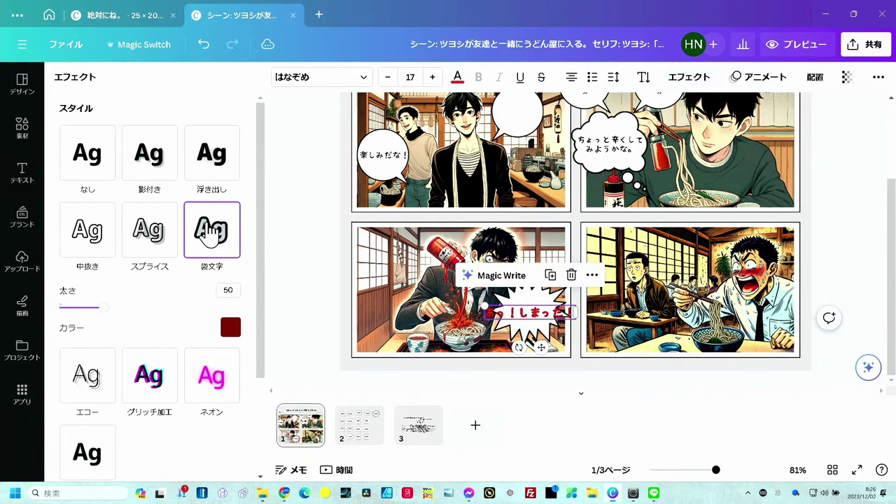
pyautogui.click(87, 230)
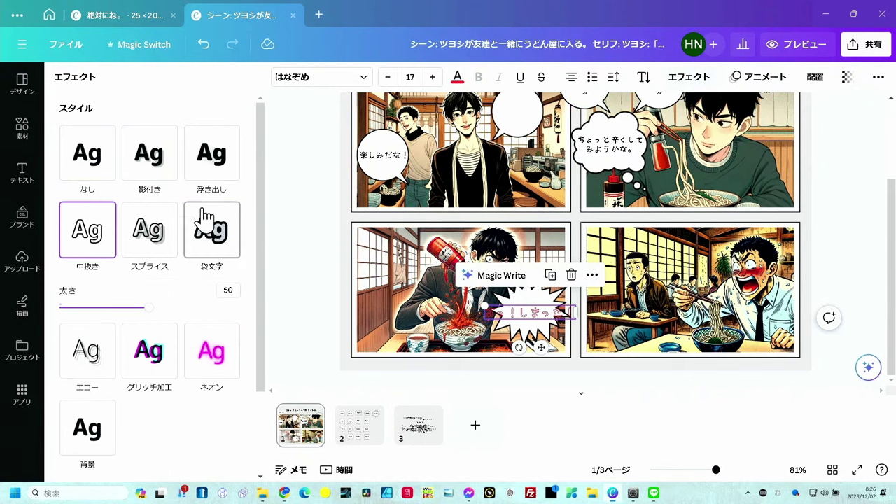
pyautogui.click(160, 167)
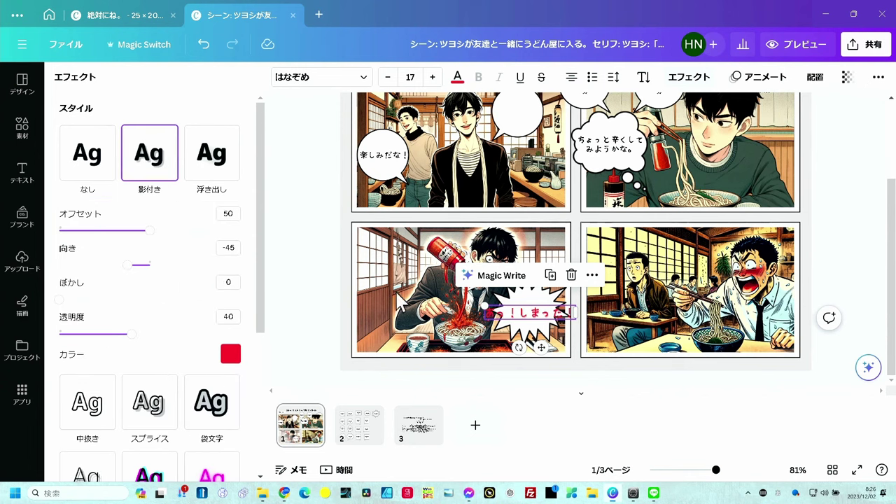
# Enlarge the burst bubble to 5.8 × 5.1 and select it together with the exclamation.
pyautogui.click(536, 340)
pyautogui.moveTo(484, 271); pyautogui.dragTo(477, 263)
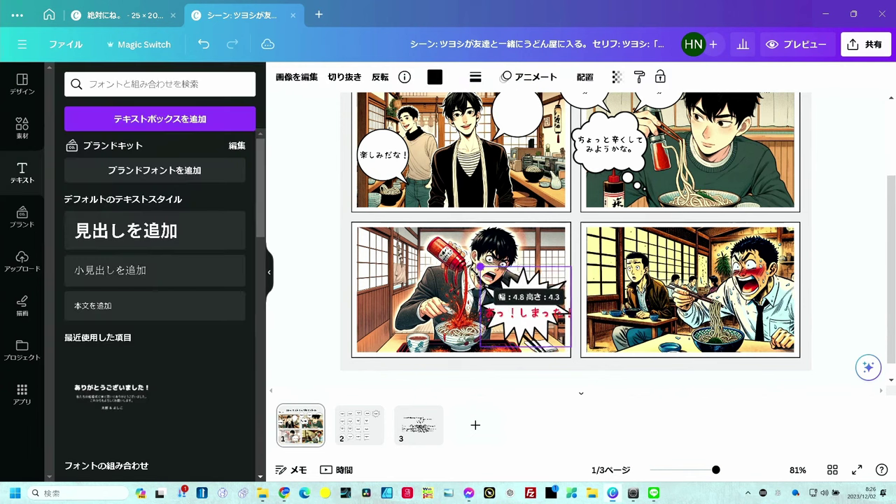
pyautogui.moveTo(570, 346); pyautogui.dragTo(586, 364)
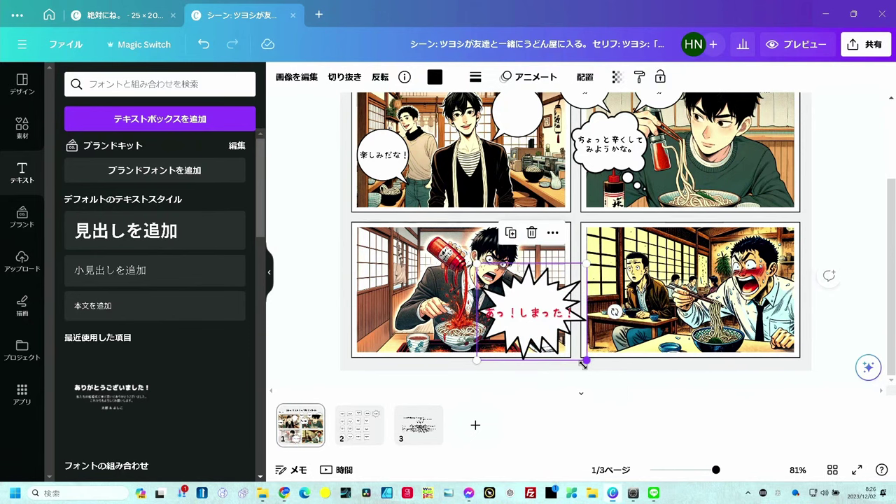
pyautogui.click(548, 323)
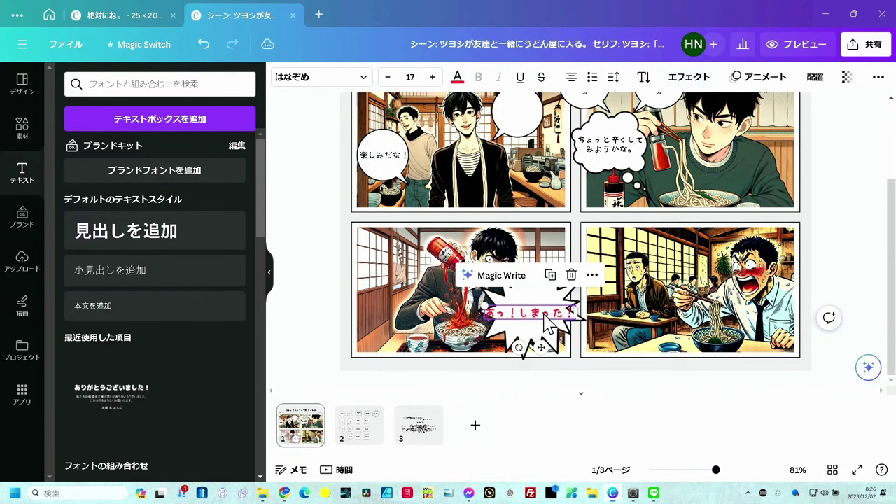
pyautogui.keyDown('shift'); pyautogui.click(546, 324); pyautogui.keyUp('shift')
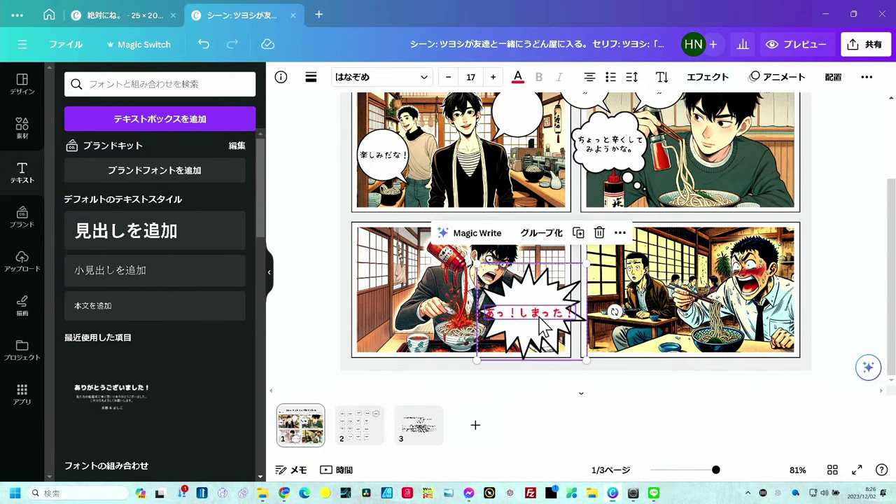
# Paste 熱っ！辛っ！ into the fourth panel's bubble and browse the font list.
pyautogui.scroll(-5, 575, 245)
pyautogui.click(603, 162)
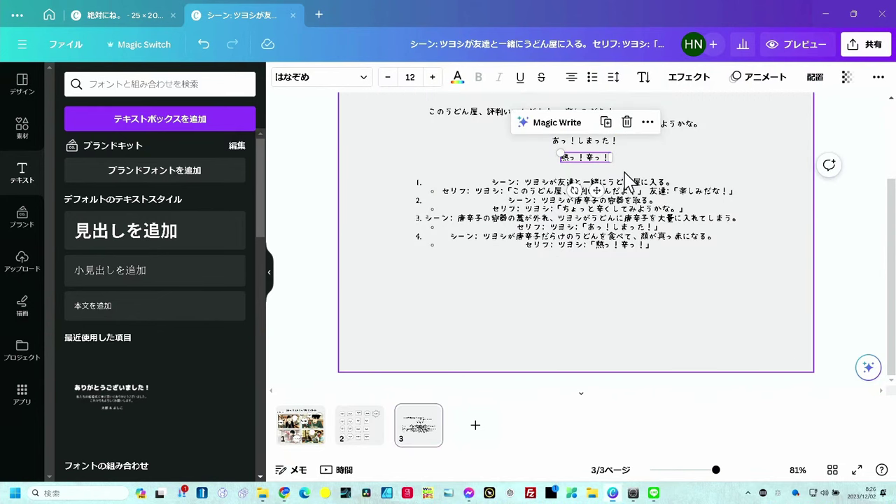
pyautogui.hotkey('ctrl', 'z')
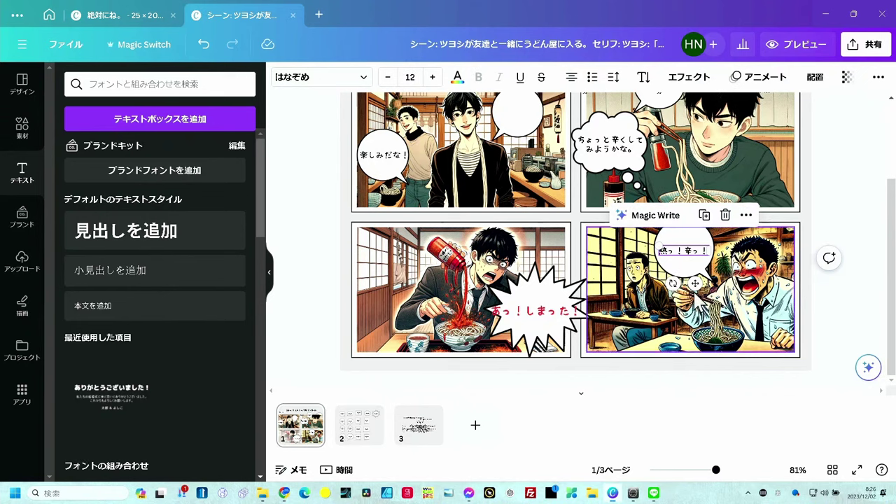
pyautogui.click(364, 84)
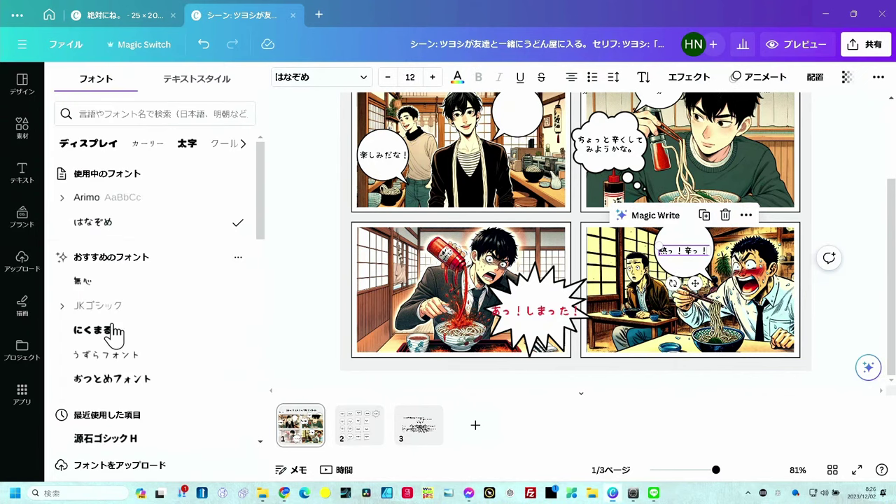
pyautogui.scroll(-2, 114, 334)
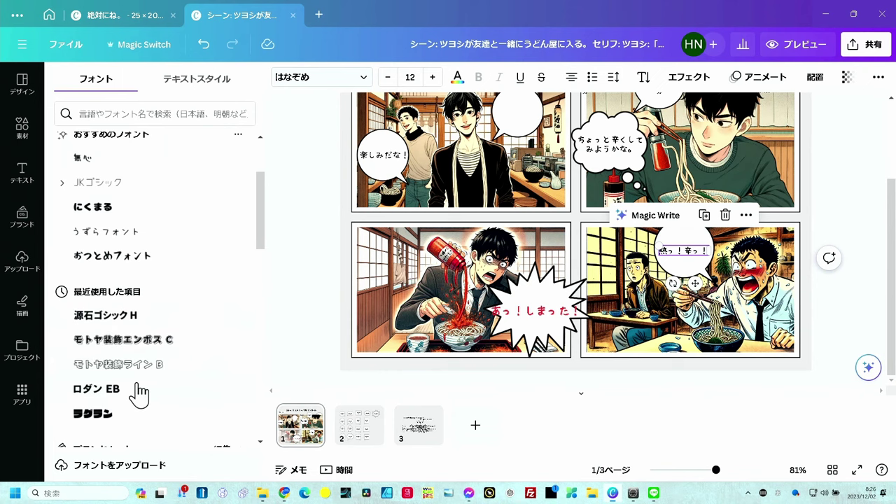
pyautogui.scroll(-1, 140, 388)
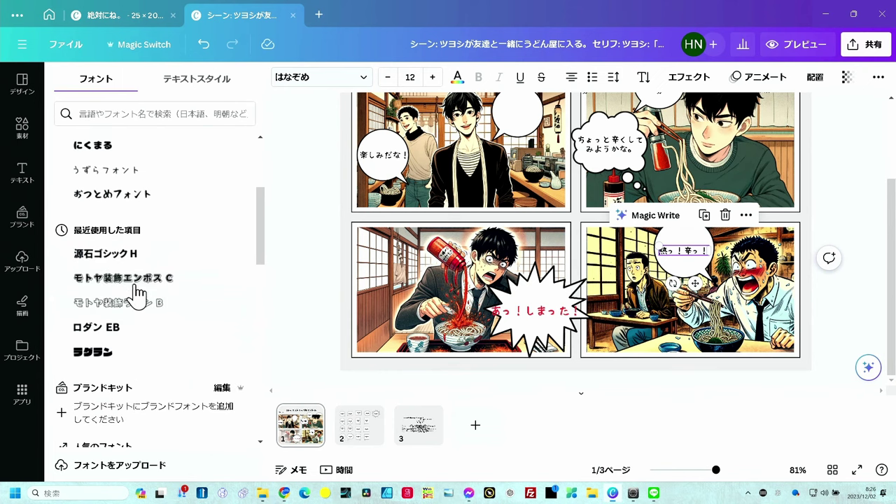
# Replace the comma in このうどん屋、評判いいんだよ！ with a line break.
pyautogui.click(419, 435)
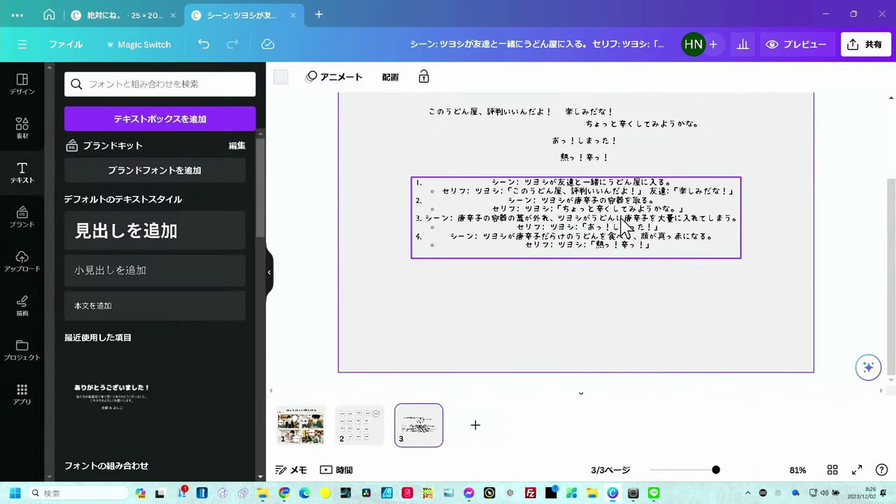
pyautogui.doubleClick(488, 110)
pyautogui.click(487, 111)
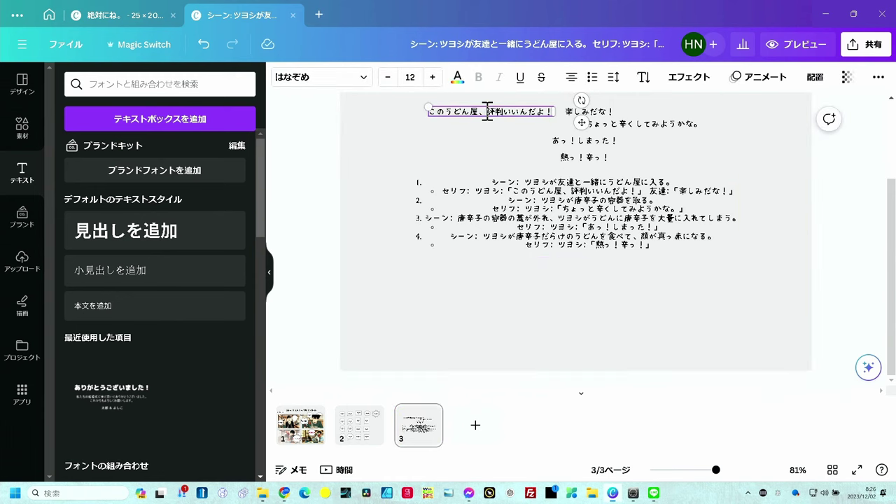
pyautogui.press('BackSpace')
pyautogui.press('Return')
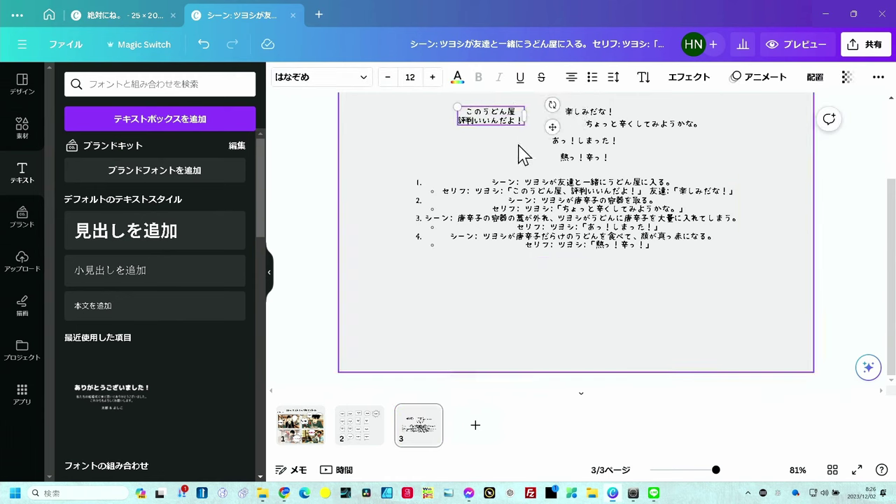
pyautogui.click(501, 118)
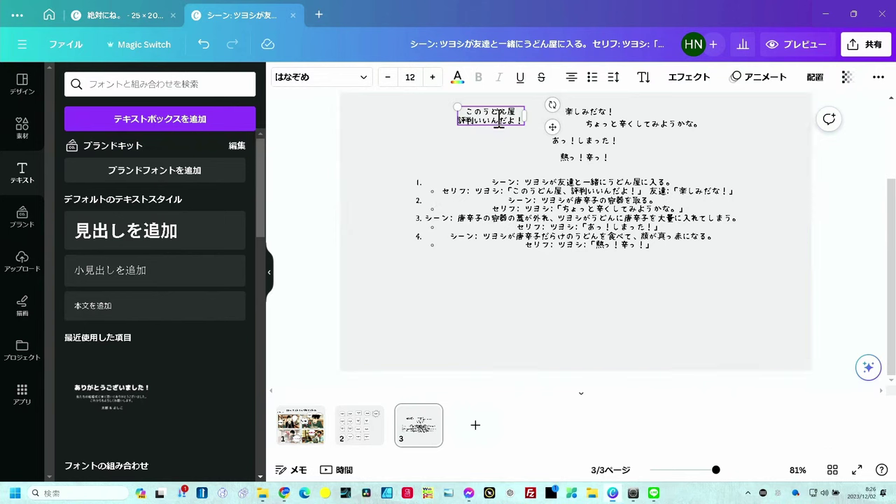
pyautogui.click(301, 424)
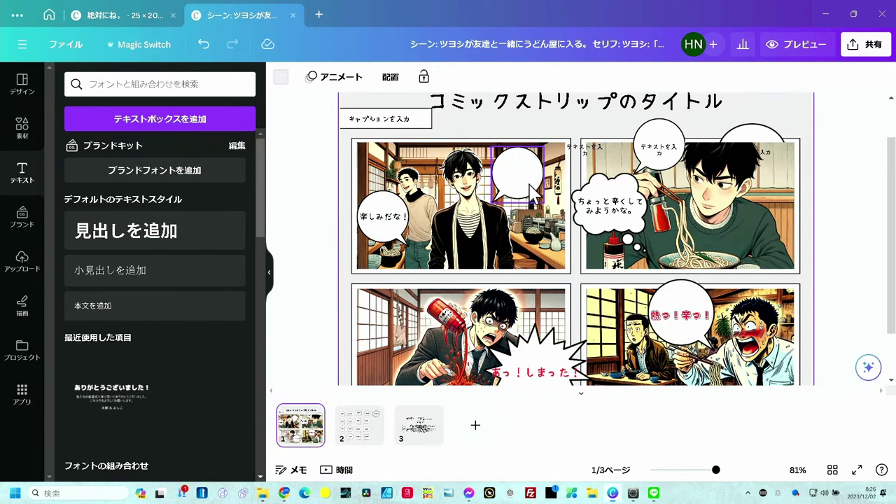
# Put このうどん屋 評判いいんだよ！ into panel 1's empty bubble, enlarging the bubble to fit.
pyautogui.click(530, 190)
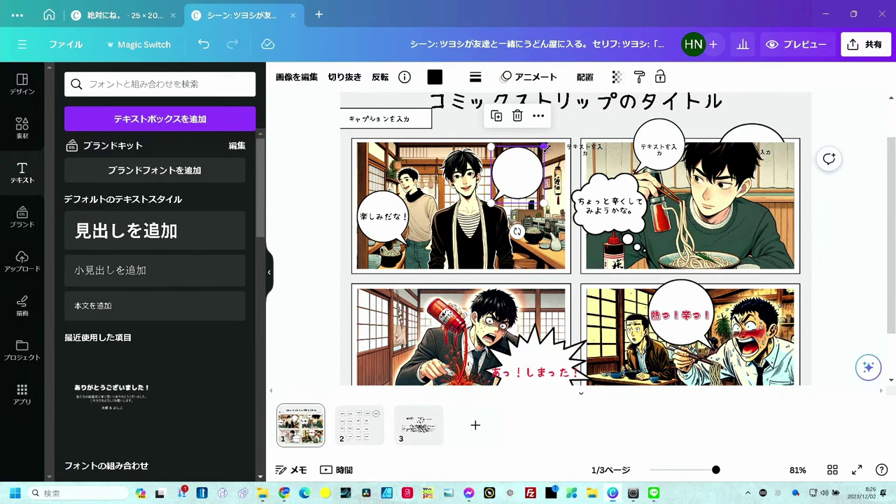
pyautogui.moveTo(546, 147)
pyautogui.mouseDown()
pyautogui.moveTo(557, 144)
pyautogui.moveTo(559, 156)
pyautogui.mouseUp()
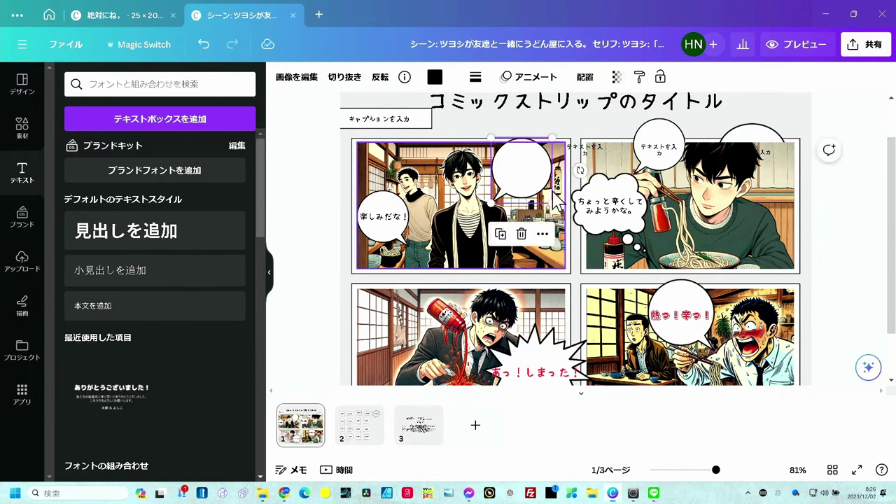
pyautogui.hotkey('ctrl', 'z')
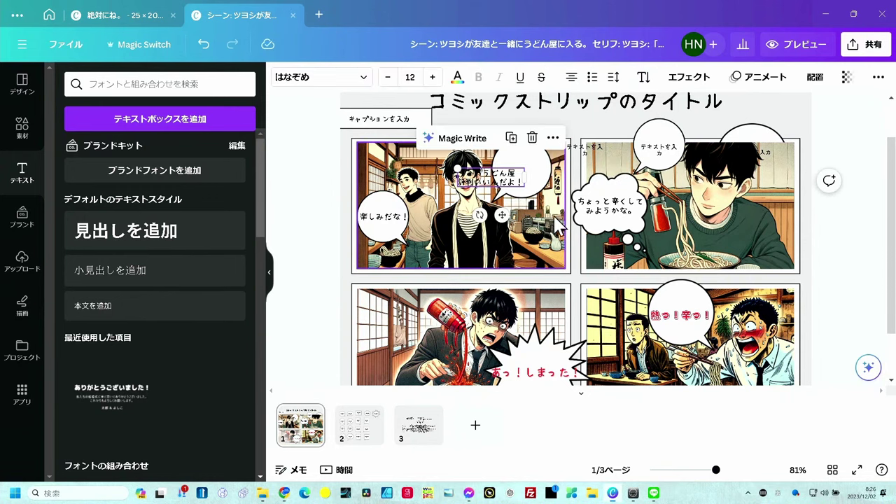
pyautogui.moveTo(509, 172); pyautogui.dragTo(544, 168)
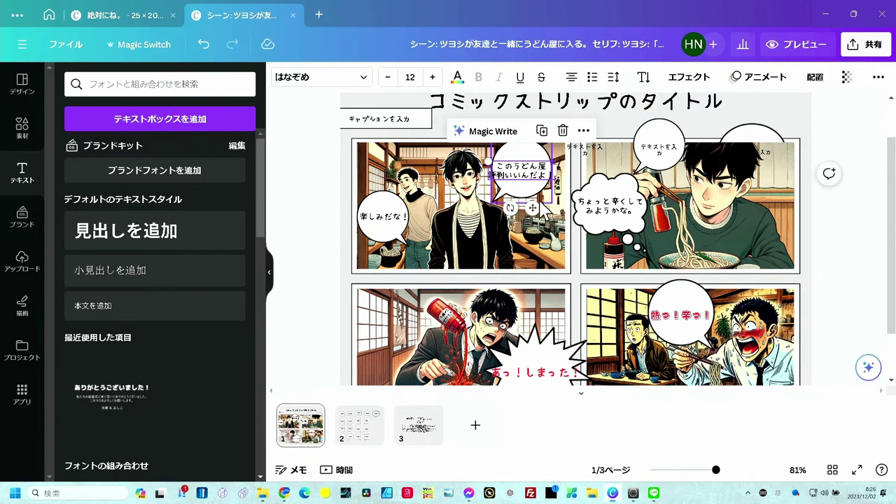
pyautogui.click(534, 201)
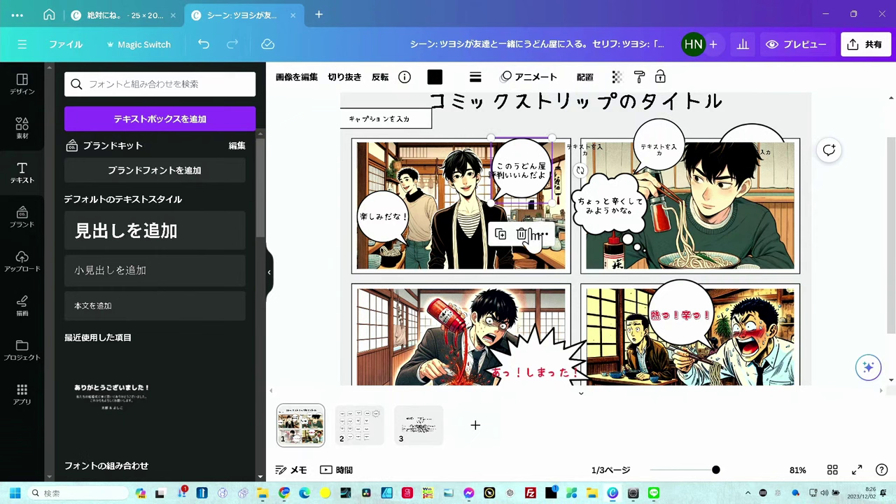
pyautogui.moveTo(552, 204); pyautogui.dragTo(561, 212)
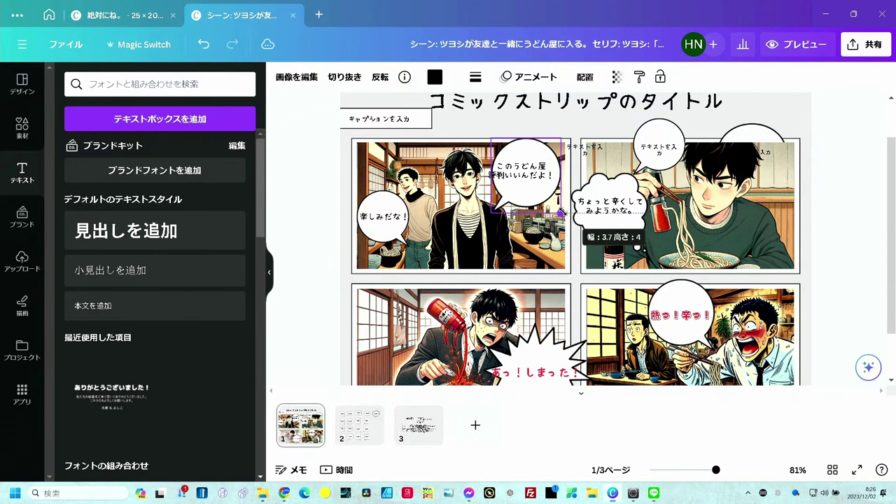
pyautogui.click(529, 177)
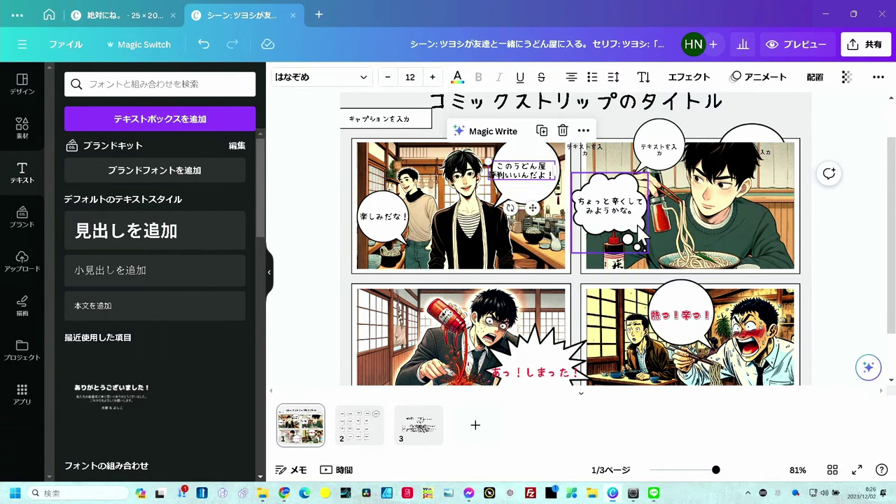
pyautogui.press('Escape')
pyautogui.scroll(1, 532, 183)
# Replace the placeholder heading with うどん屋での失敗, converting しっぱい to the kanji 失敗.
pyautogui.click(528, 165)
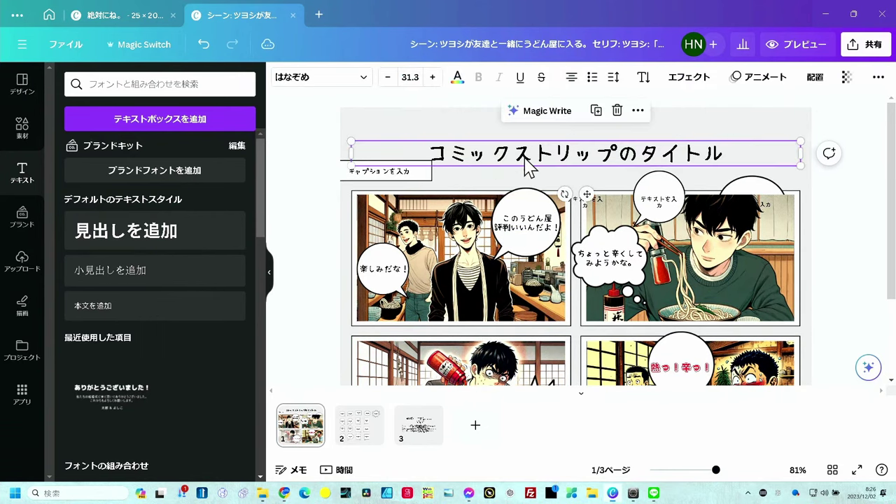
pyautogui.write('うどん屋')
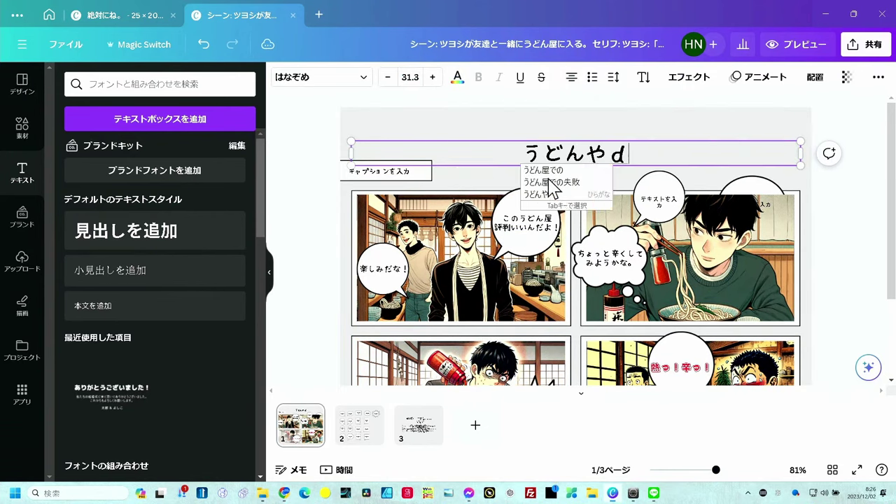
pyautogui.write('での')
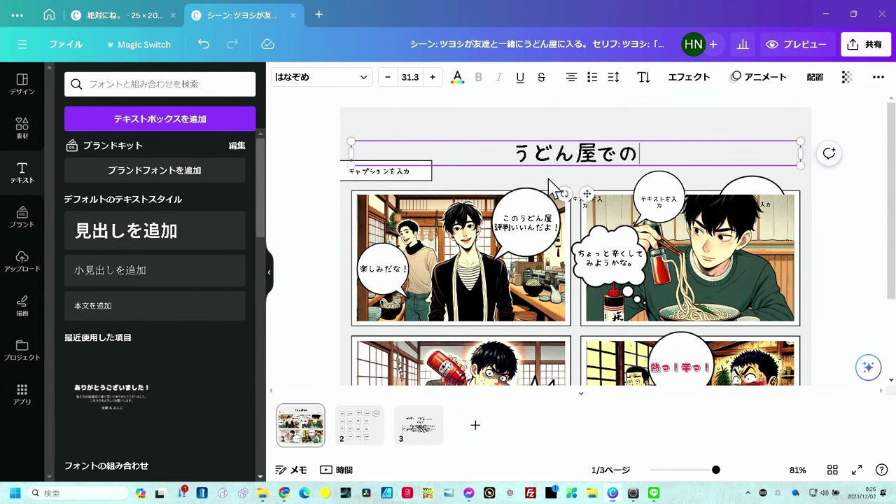
pyautogui.write('shippai')
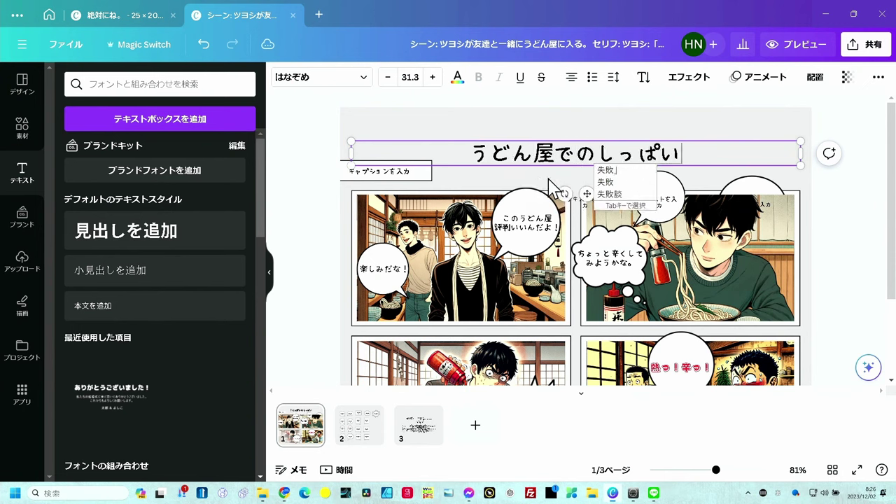
pyautogui.press('space')
pyautogui.click(294, 252)
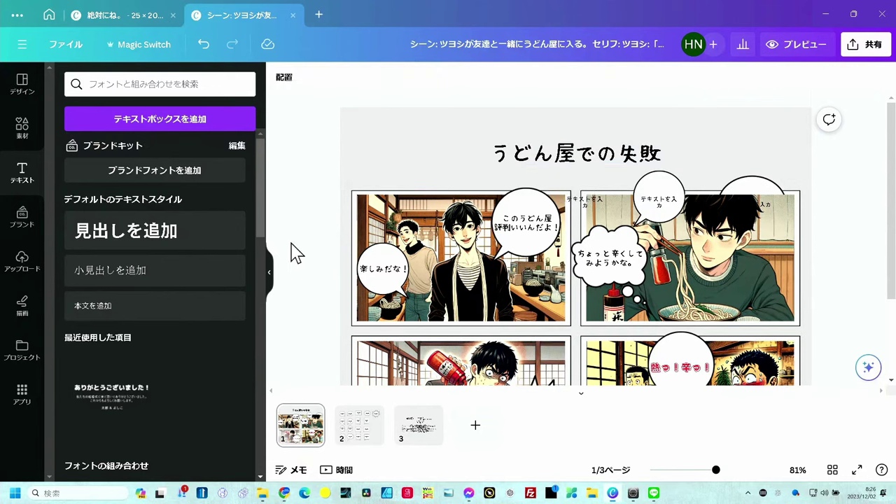
pyautogui.click(741, 195)
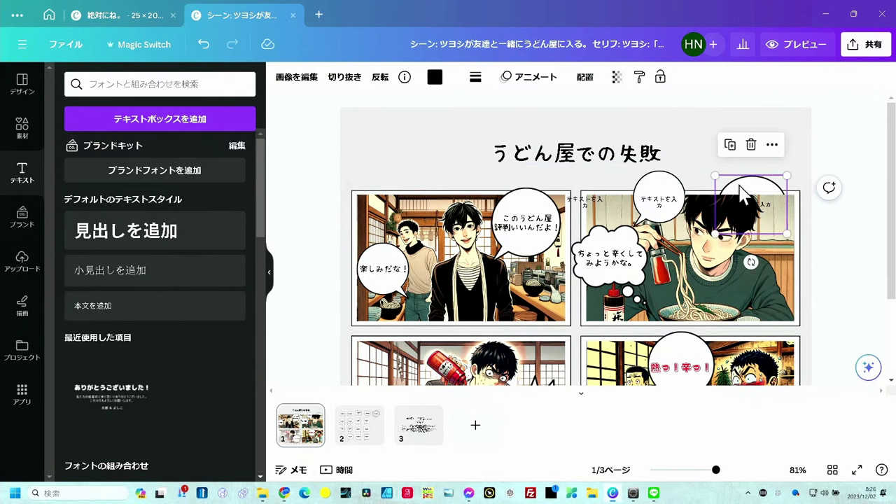
# Delete the empty bubble at panel 2's top right and view the full strip at 62%.
pyautogui.press('Delete')
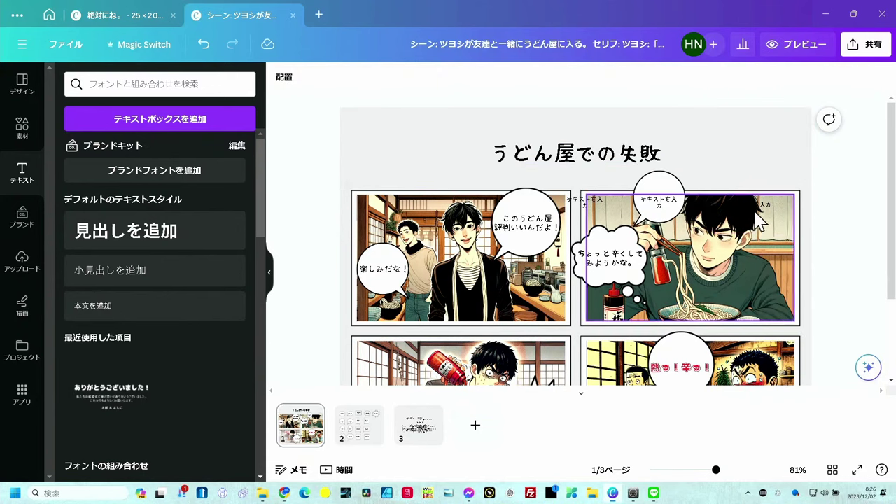
pyautogui.click(765, 204)
pyautogui.hotkey('ctrl', '-')
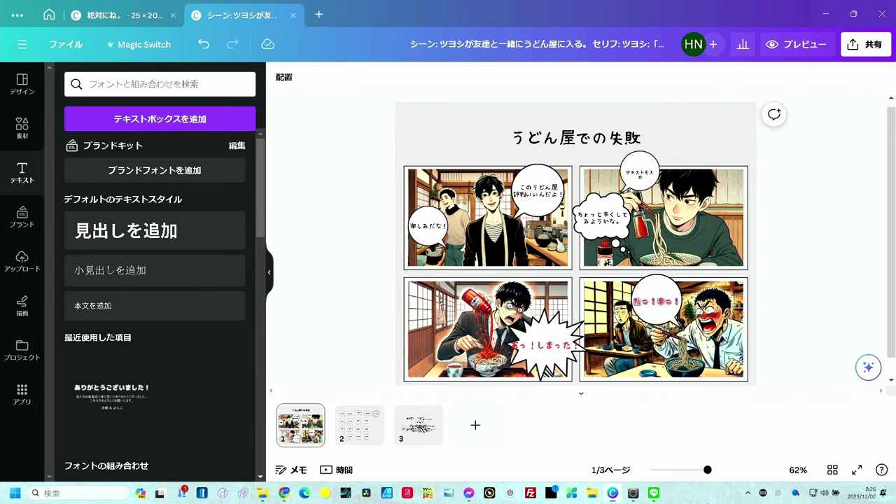
pyautogui.click(269, 271)
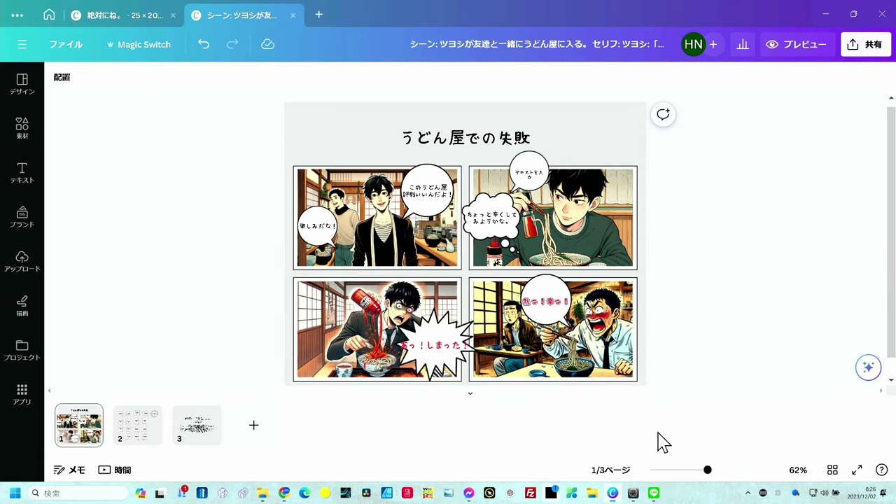